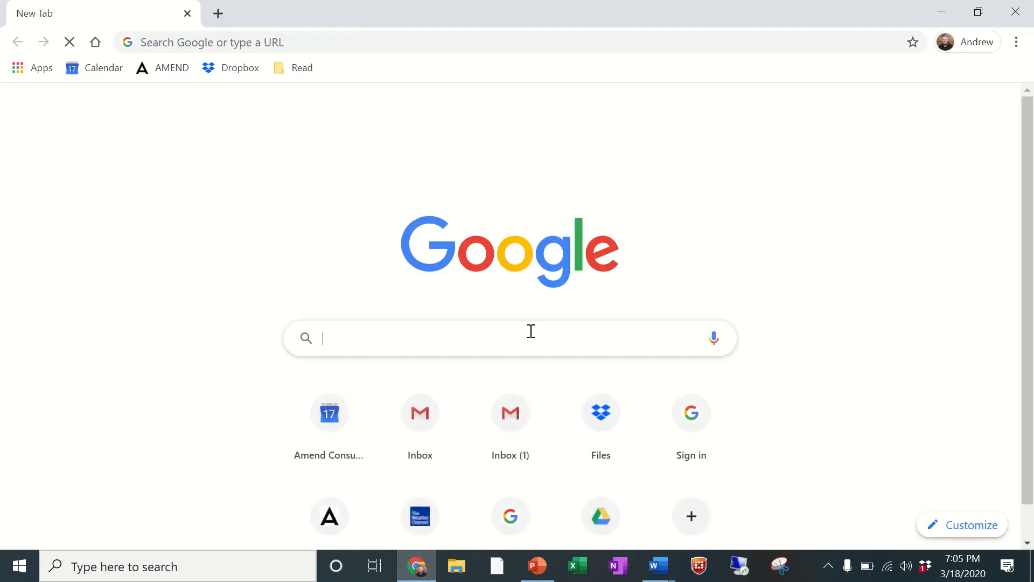
- Search Google for 'Microsoft Teams'
{"action": "type", "text": "Mi"}
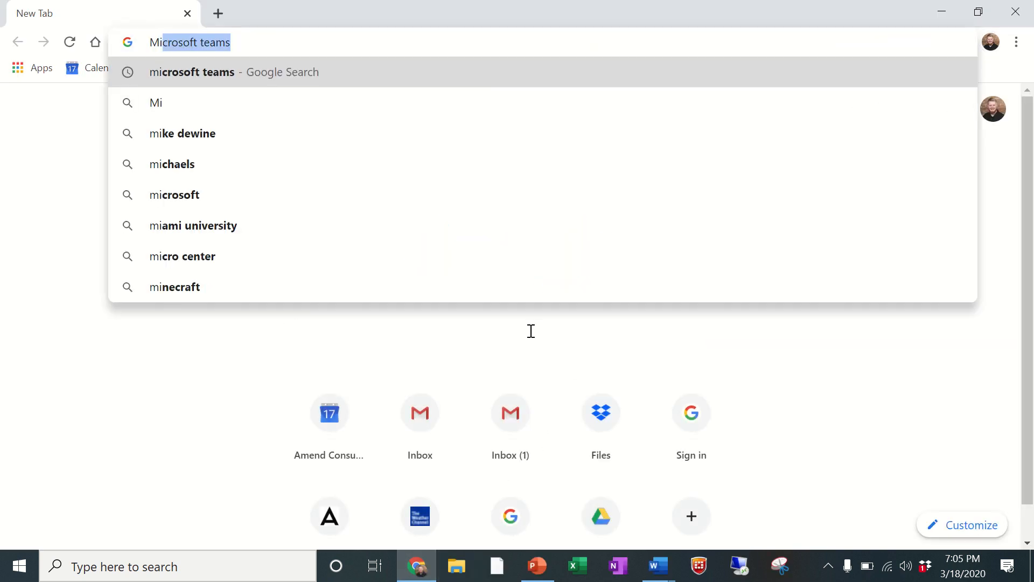
{"action": "type", "text": "crosoft Teams"}
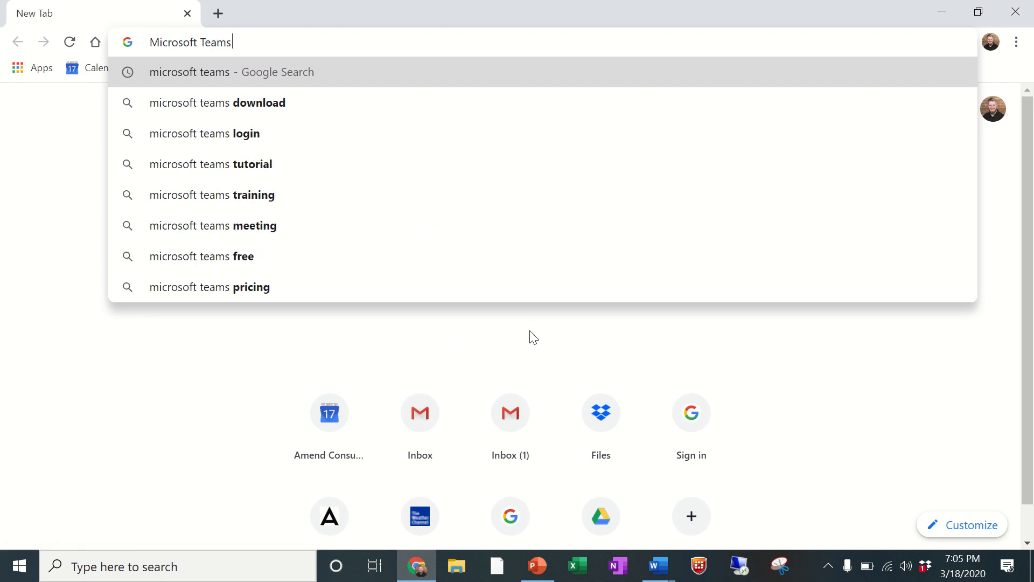
{"action": "key", "text": "Return"}
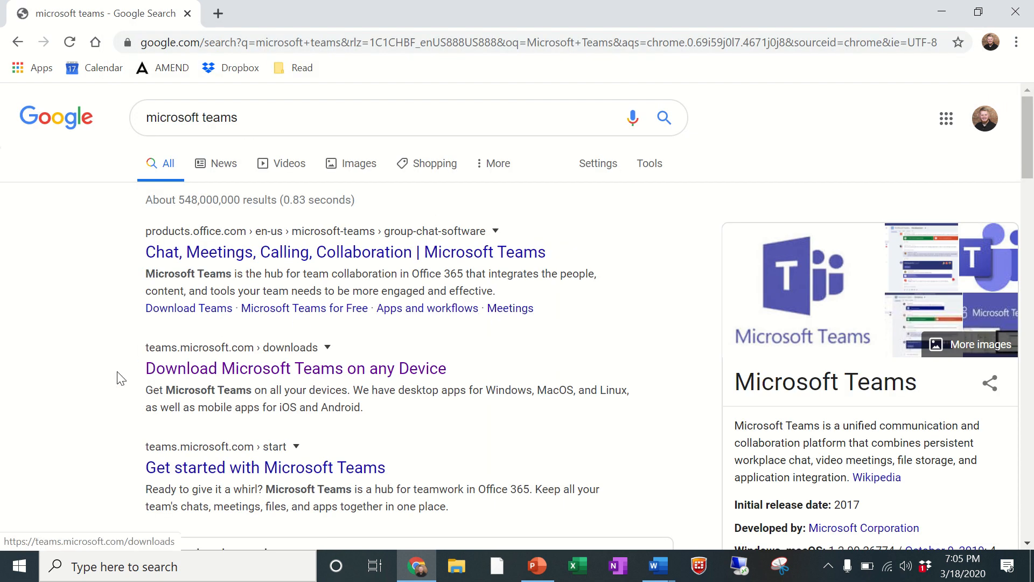
- Download the Windows 64-bit Teams installer from the Teams downloads page and run it when finished
{"action": "left_click", "coordinate": [296, 372]}
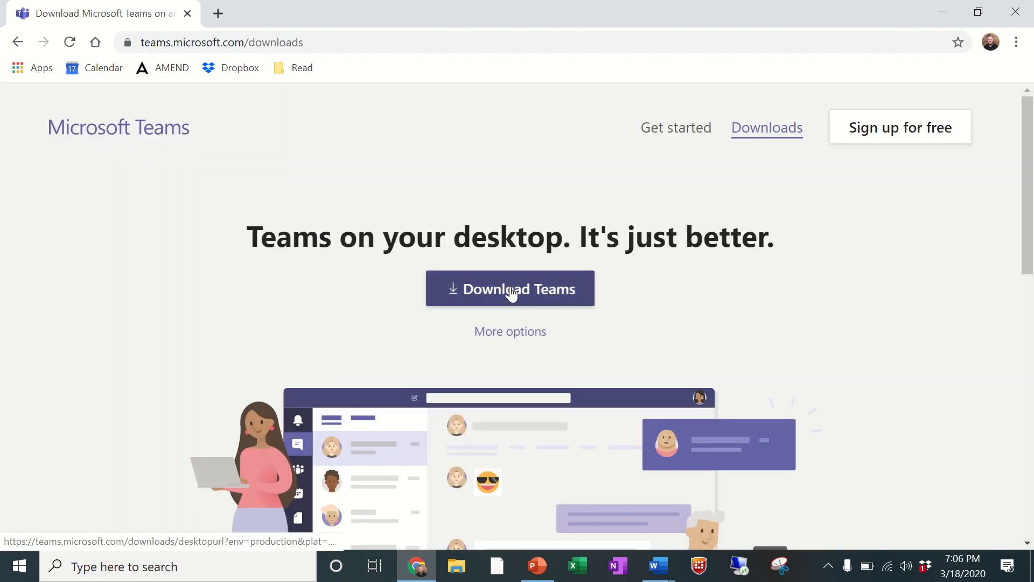
{"action": "scroll", "coordinate": [512, 294], "scroll_direction": "down", "scroll_amount": 10}
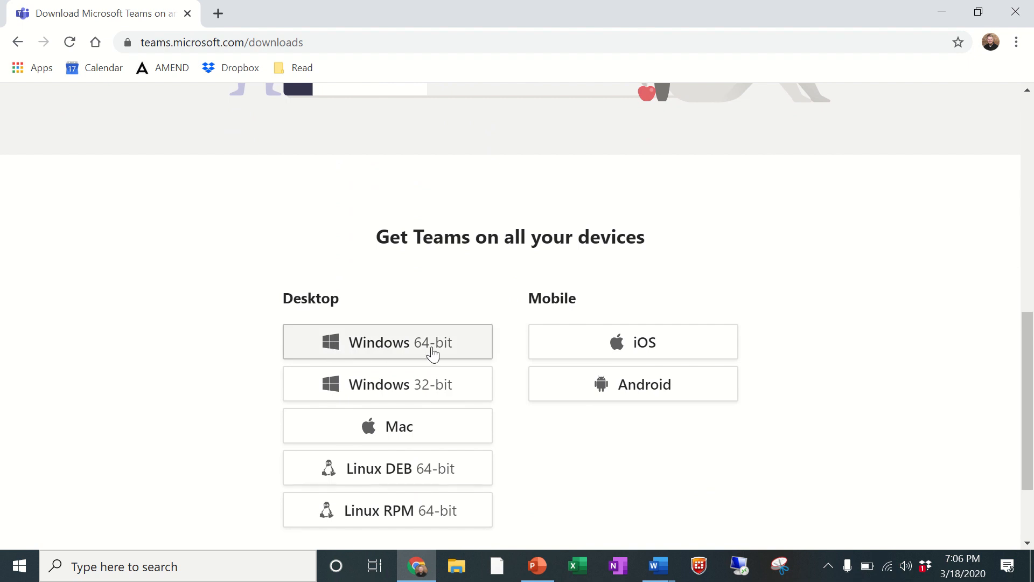
{"action": "left_click", "coordinate": [389, 348]}
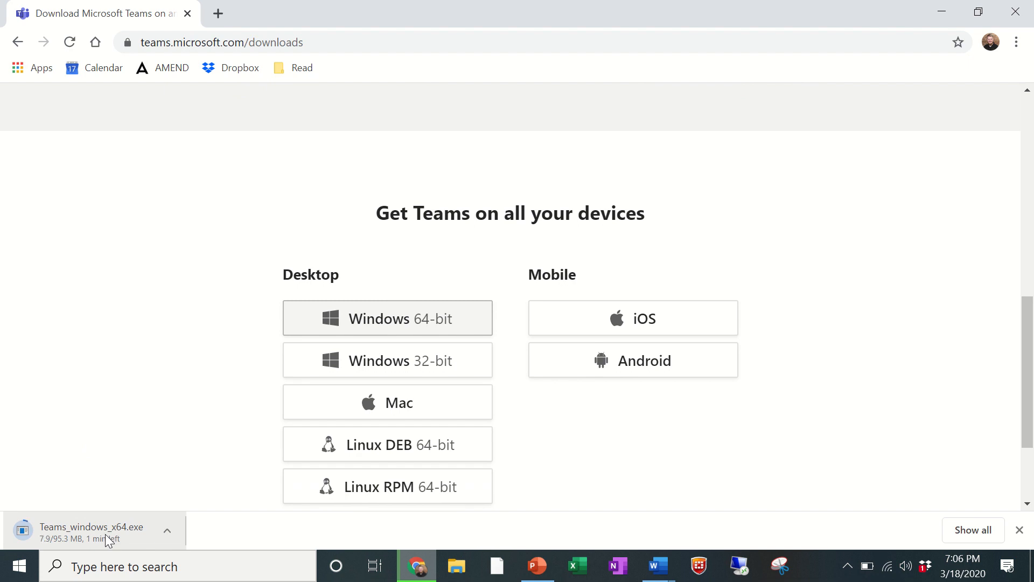
{"action": "left_click", "coordinate": [139, 532]}
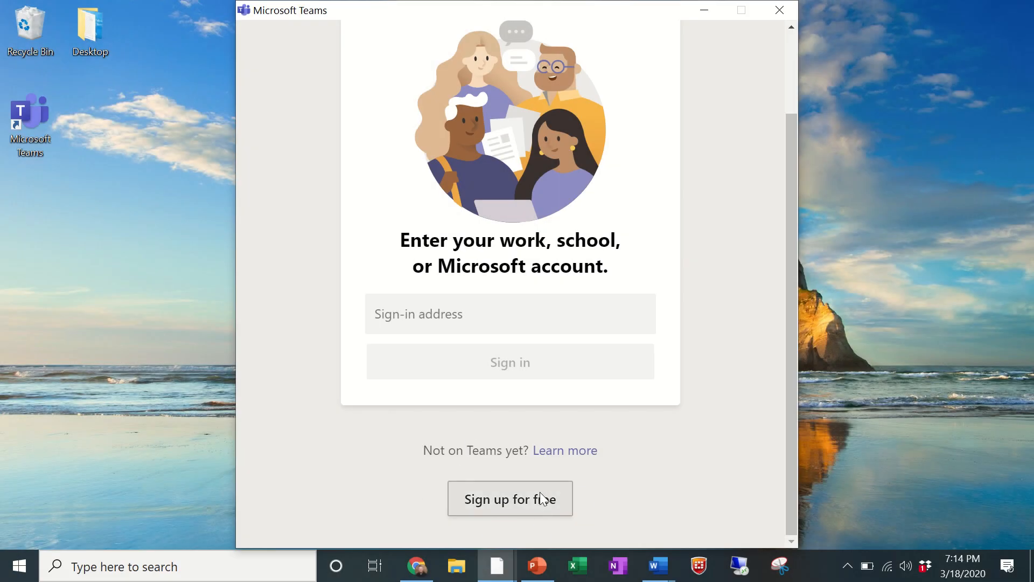
- Choose 'Sign up for free' in the Teams sign-in window
{"action": "left_click", "coordinate": [507, 496]}
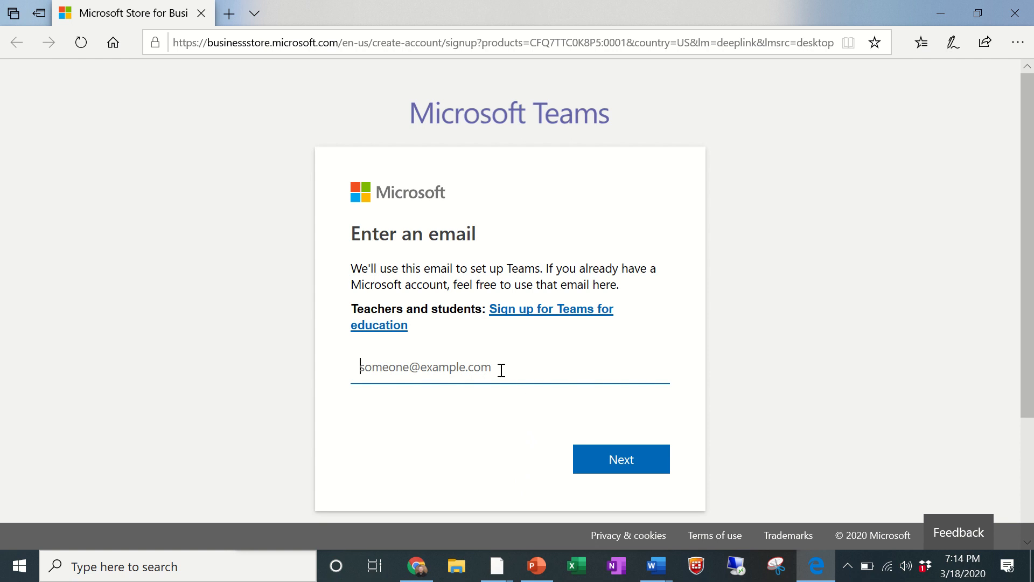
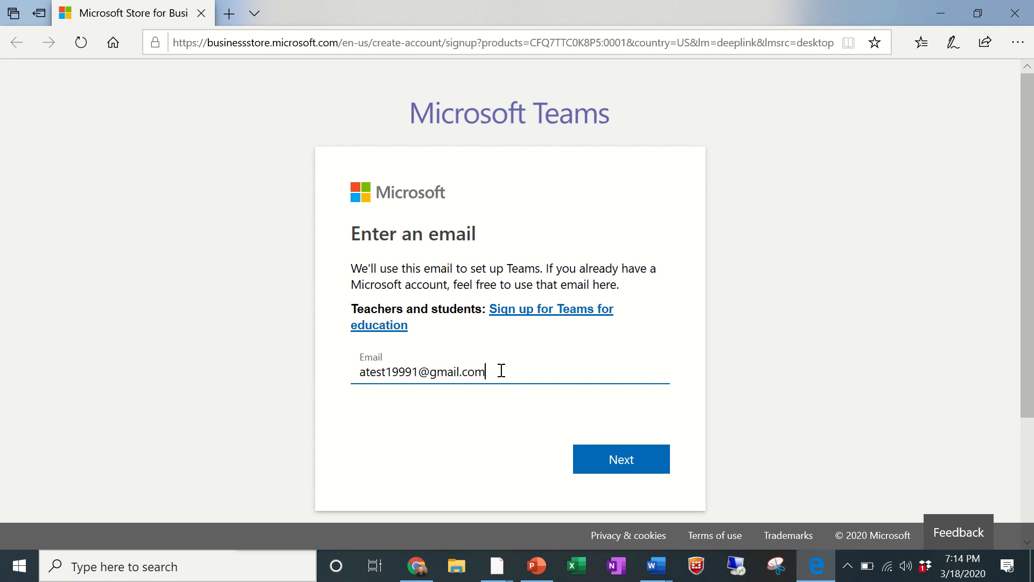
- Create a new Microsoft account using the user's e-mail address and a new password
{"action": "key", "text": "Return"}
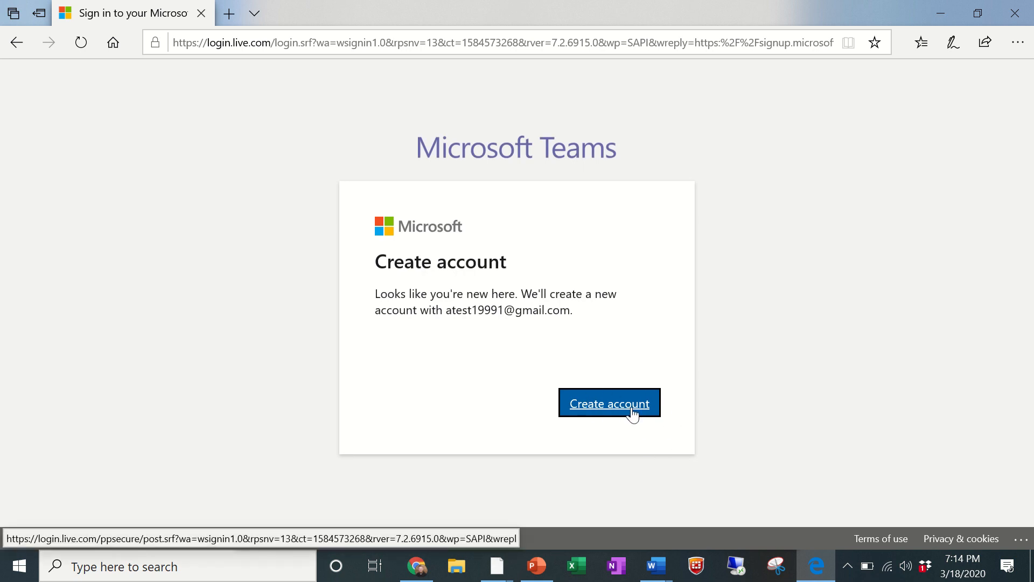
{"action": "left_click", "coordinate": [617, 408]}
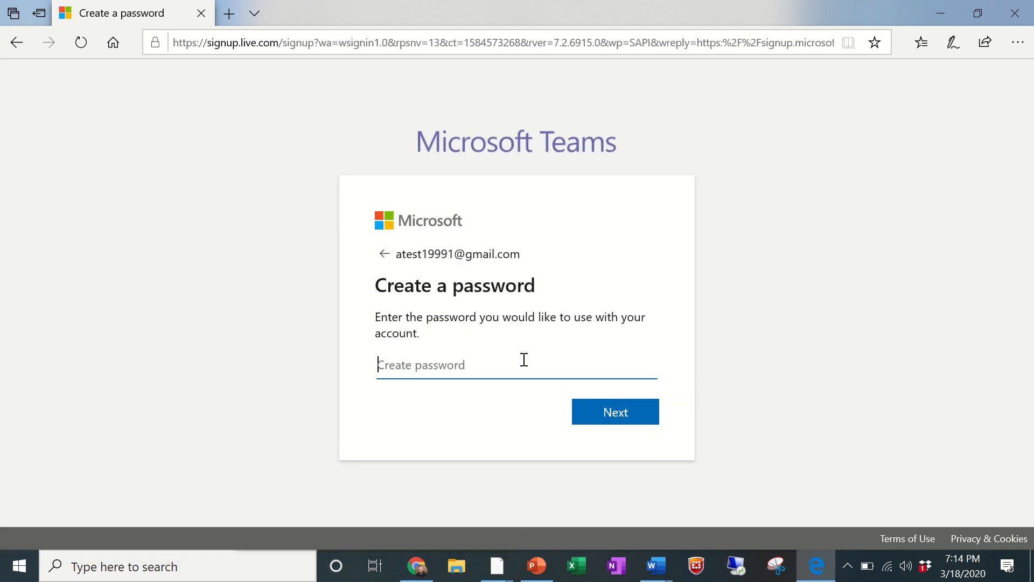
{"action": "type", "text": "••••••"}
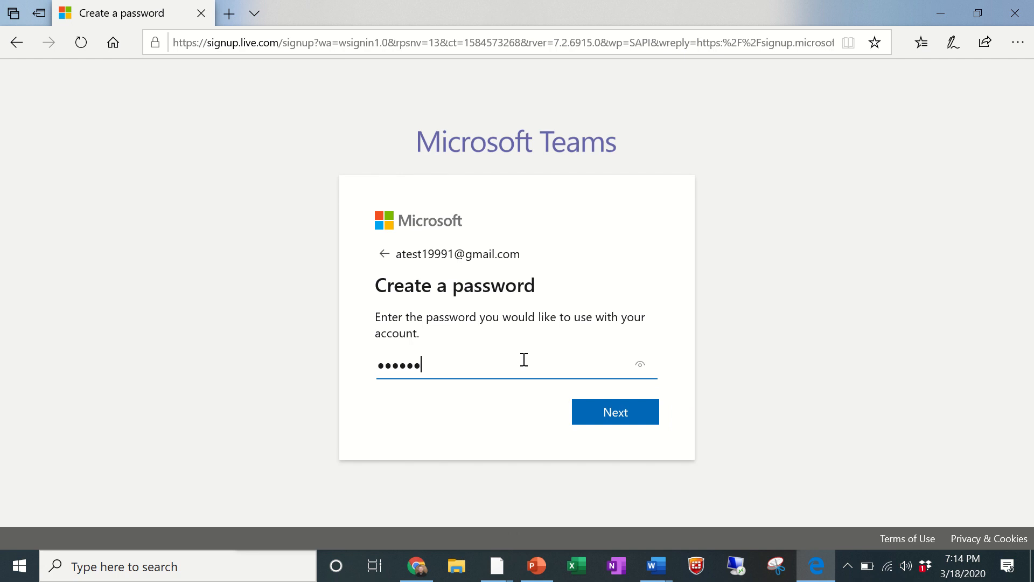
{"action": "type", "text": "••"}
{"action": "key", "text": "Return"}
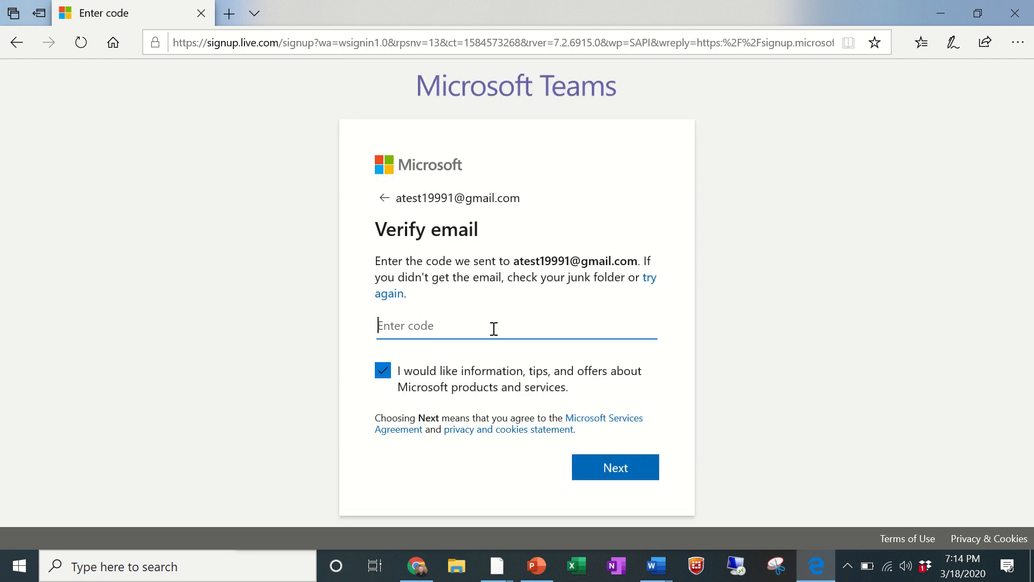
- Enter the emailed verification code, opt out of marketing offers, and submit
{"action": "key", "text": "BackSpace"}
{"action": "left_click", "coordinate": [421, 382]}
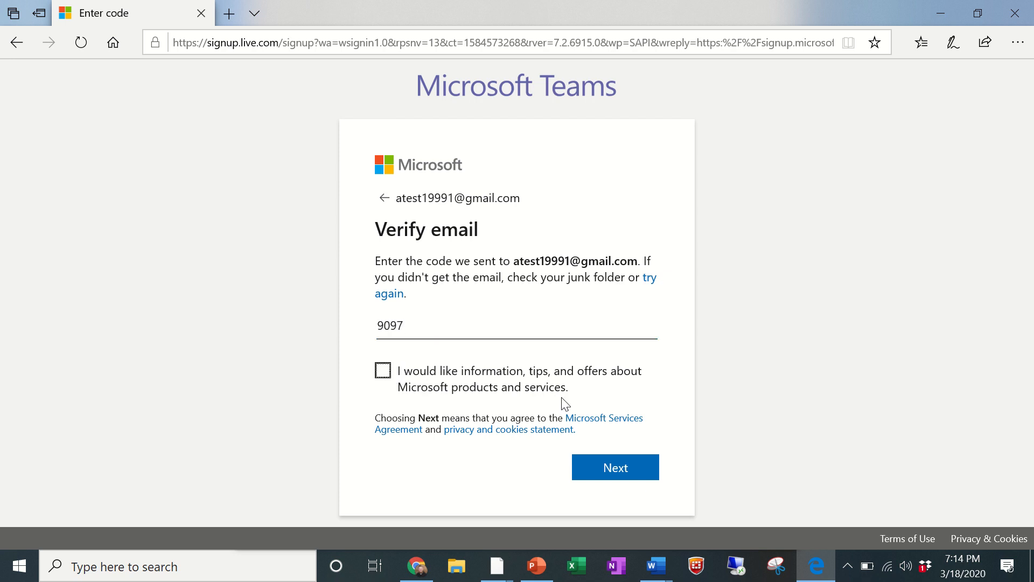
{"action": "left_click", "coordinate": [625, 470]}
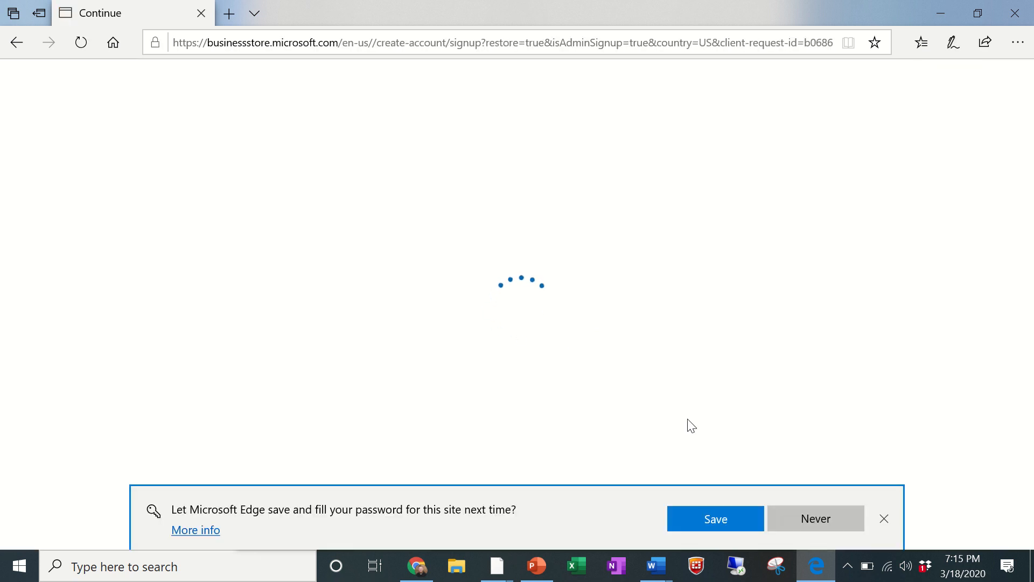
- Decline saving the password, enter the user's first and last name and company 'Test', then set up Teams
{"action": "left_click", "coordinate": [798, 517]}
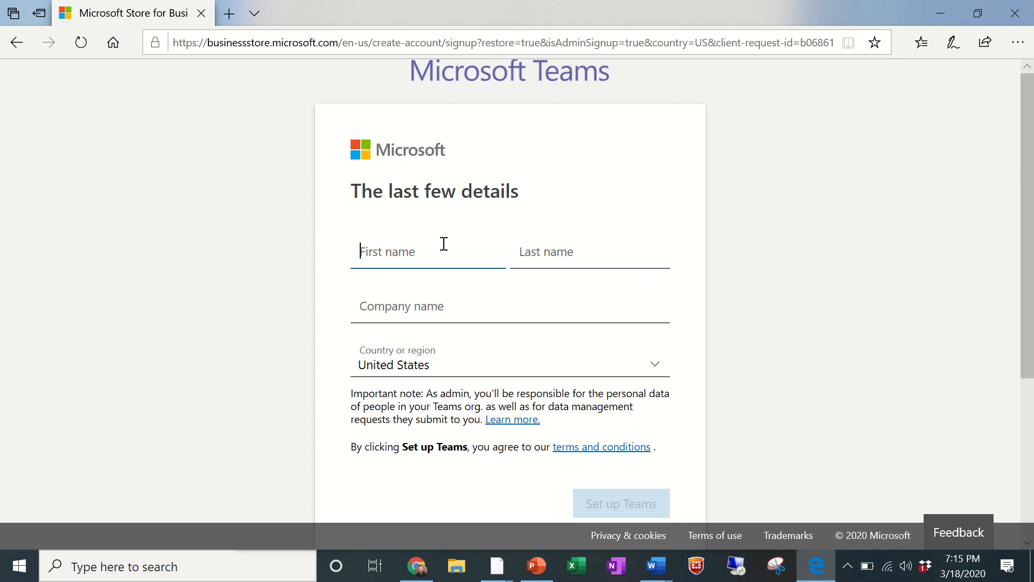
{"action": "type", "text": "Andrew"}
{"action": "key", "text": "Tab"}
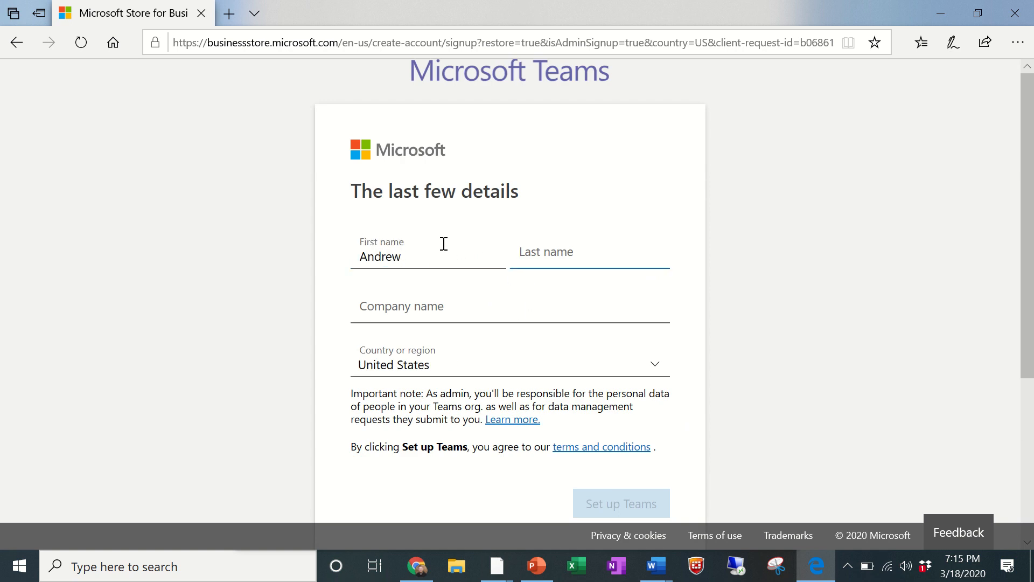
{"action": "type", "text": "N"}
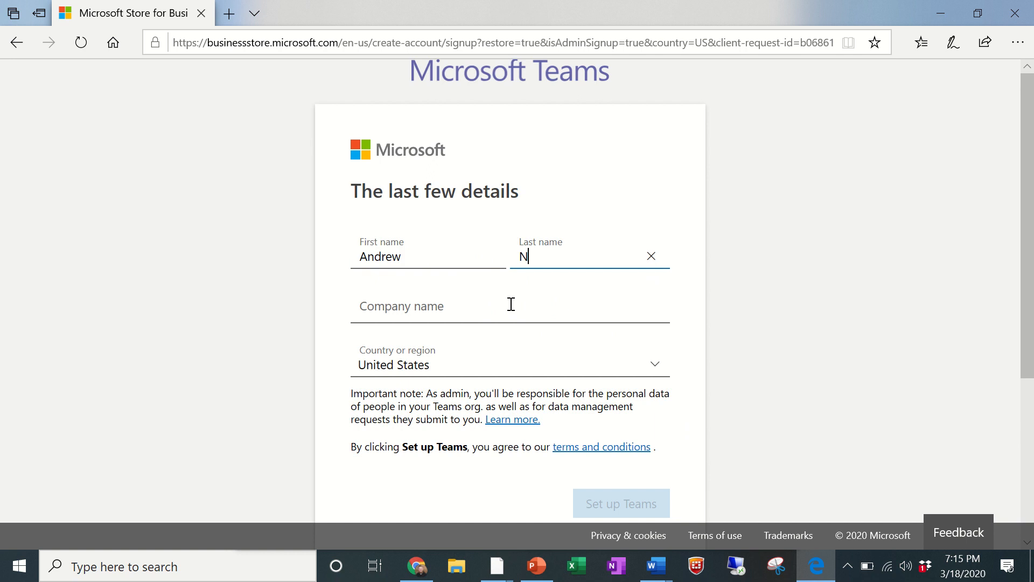
{"action": "left_click", "coordinate": [510, 302]}
{"action": "scroll", "coordinate": [598, 388], "scroll_direction": "down", "scroll_amount": 2}
{"action": "scroll", "coordinate": [596, 394], "scroll_direction": "up", "scroll_amount": 2}
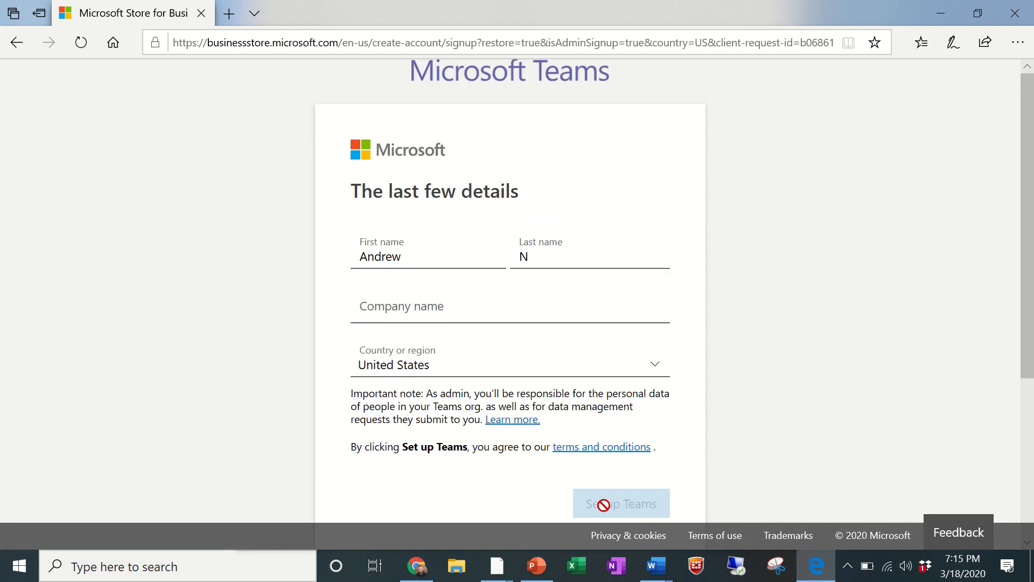
{"action": "type", "text": "Test"}
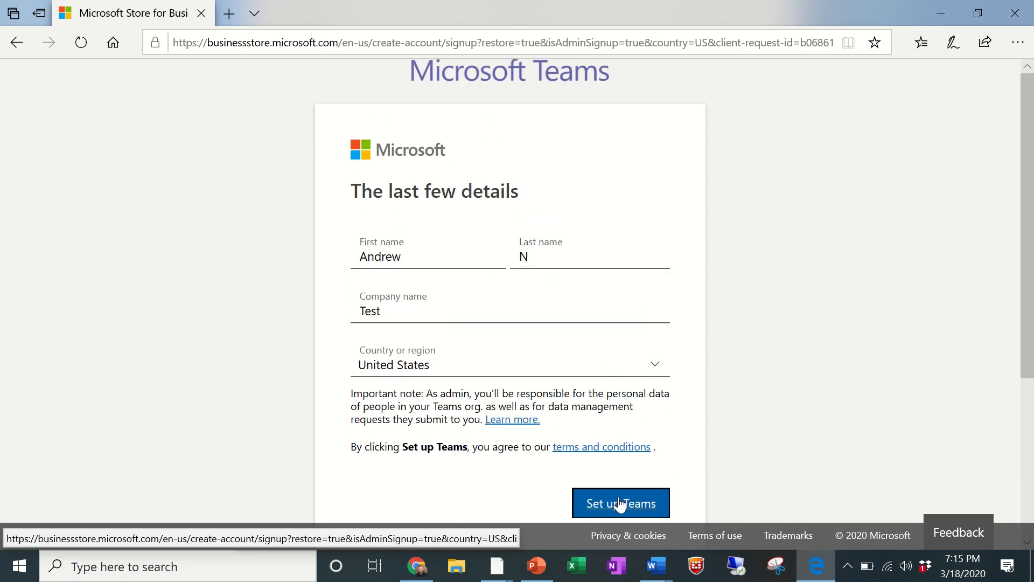
{"action": "left_click", "coordinate": [619, 501]}
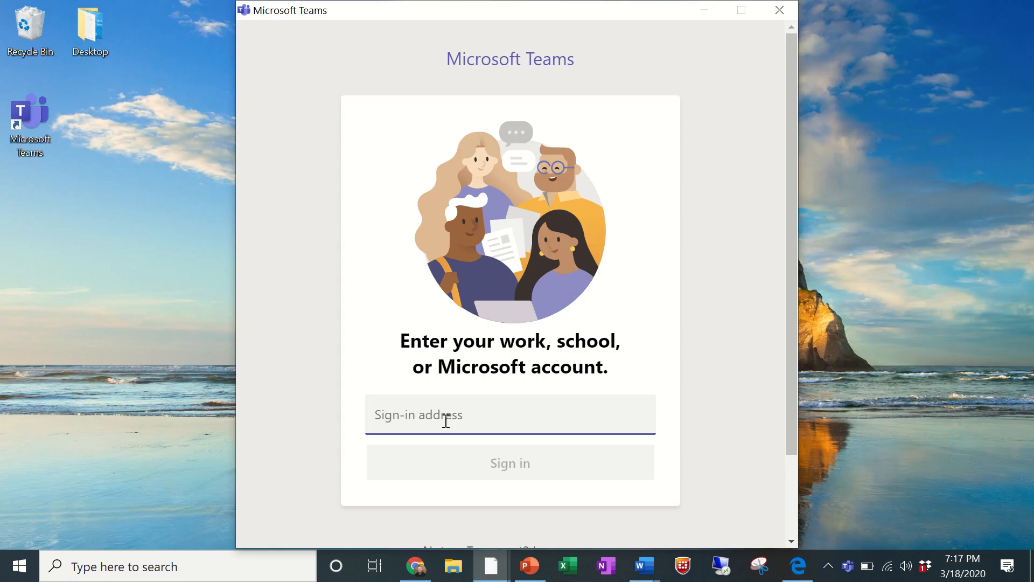
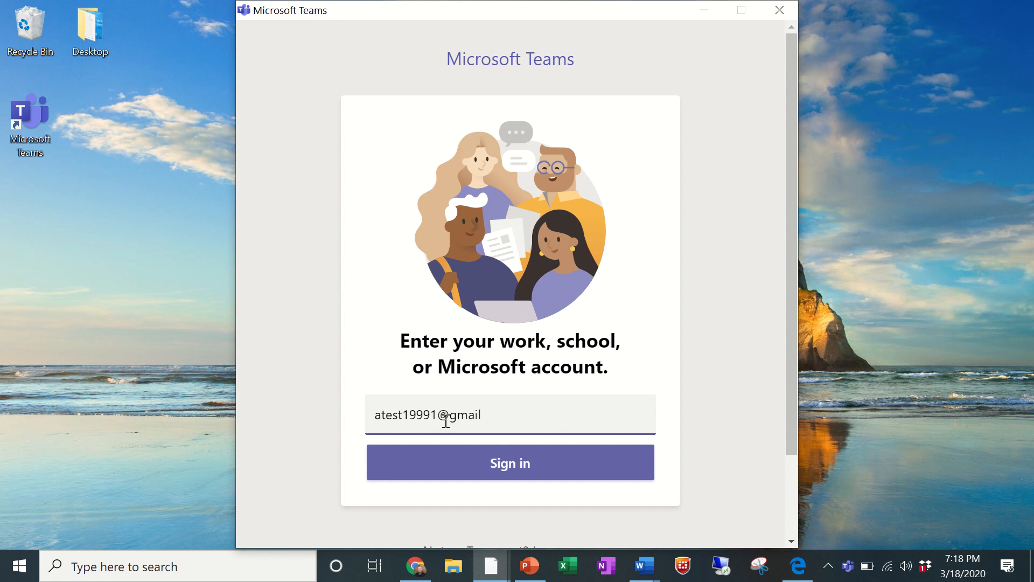
- Sign in to the Teams app with the new account's e-mail address and password
{"action": "key", "text": "Return"}
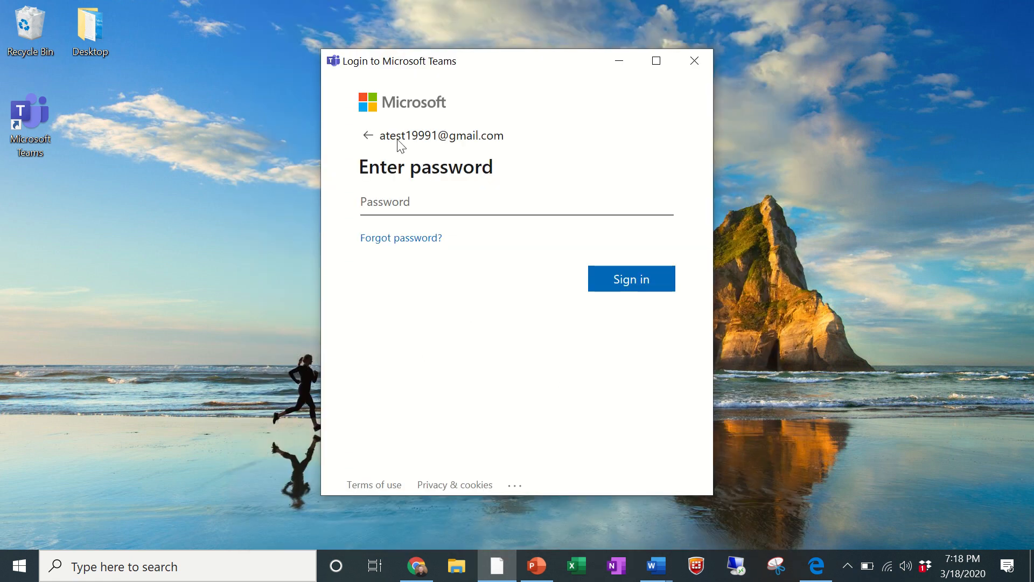
{"action": "left_click", "coordinate": [426, 211]}
{"action": "type", "text": "********"}
{"action": "key", "text": "Return"}
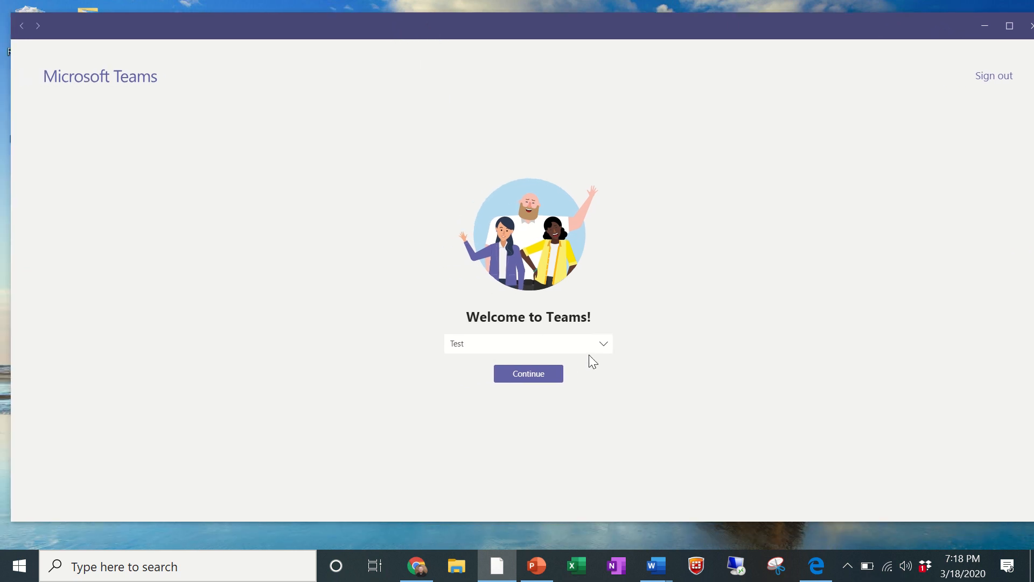
- Continue into the Test organization and dismiss the invite-people prompt with Got it
{"action": "left_click", "coordinate": [542, 379]}
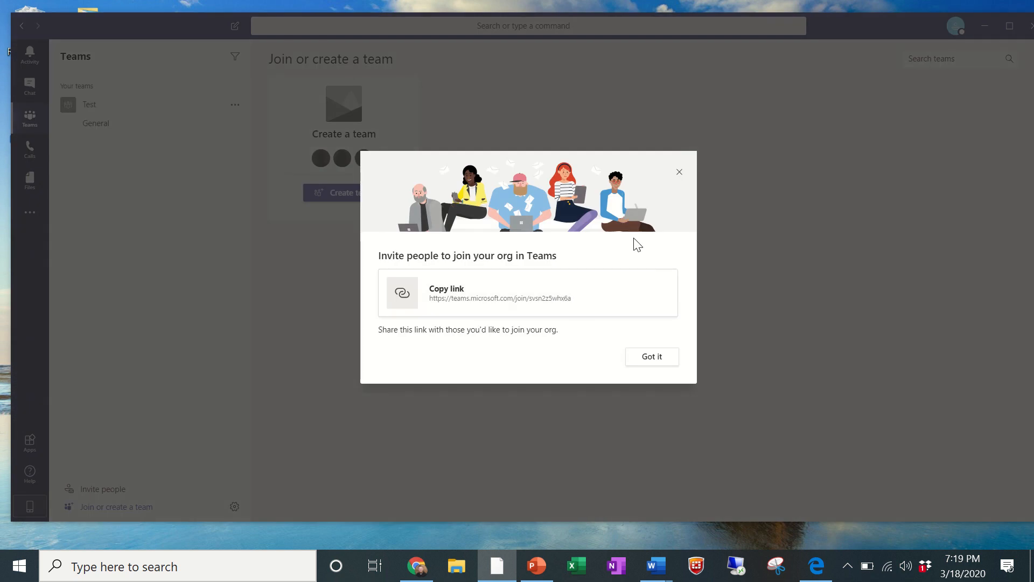
{"action": "left_click", "coordinate": [647, 358]}
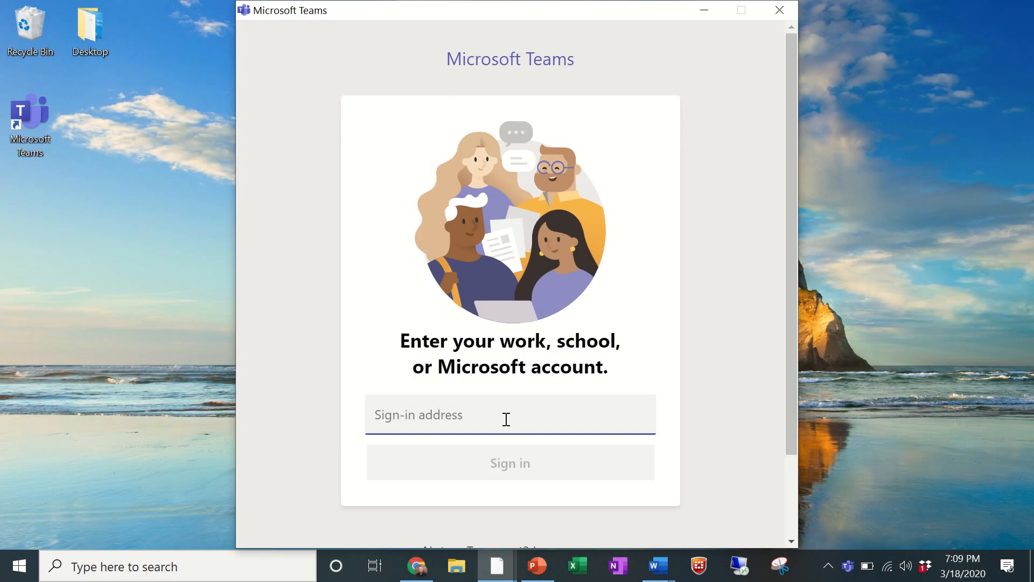
- Enter the work account's sign-in address, then its password, to finish signing in
{"action": "scroll", "coordinate": [506, 419], "scroll_direction": "down", "scroll_amount": 2}
{"action": "scroll", "coordinate": [532, 364], "scroll_direction": "up", "scroll_amount": 2}
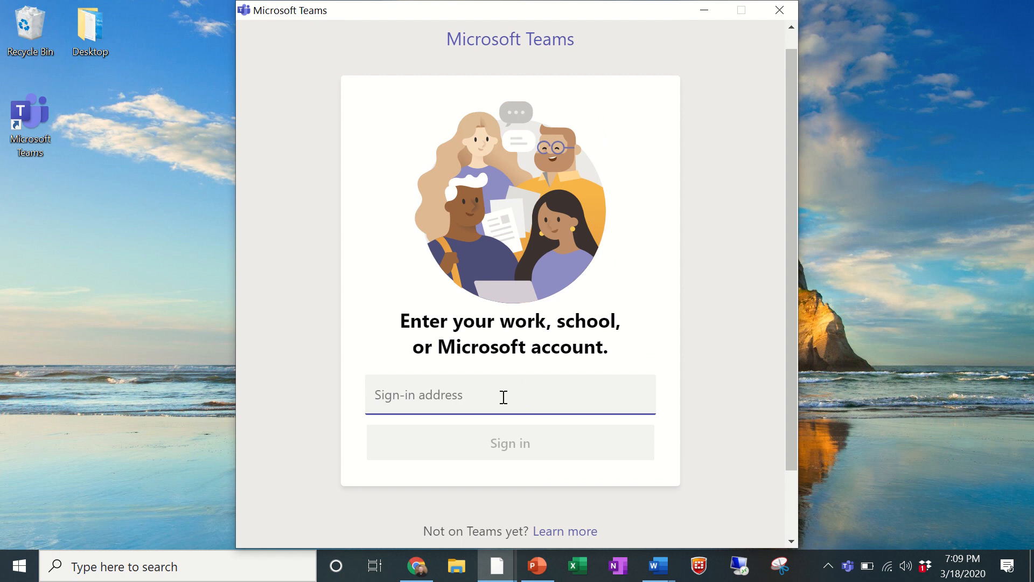
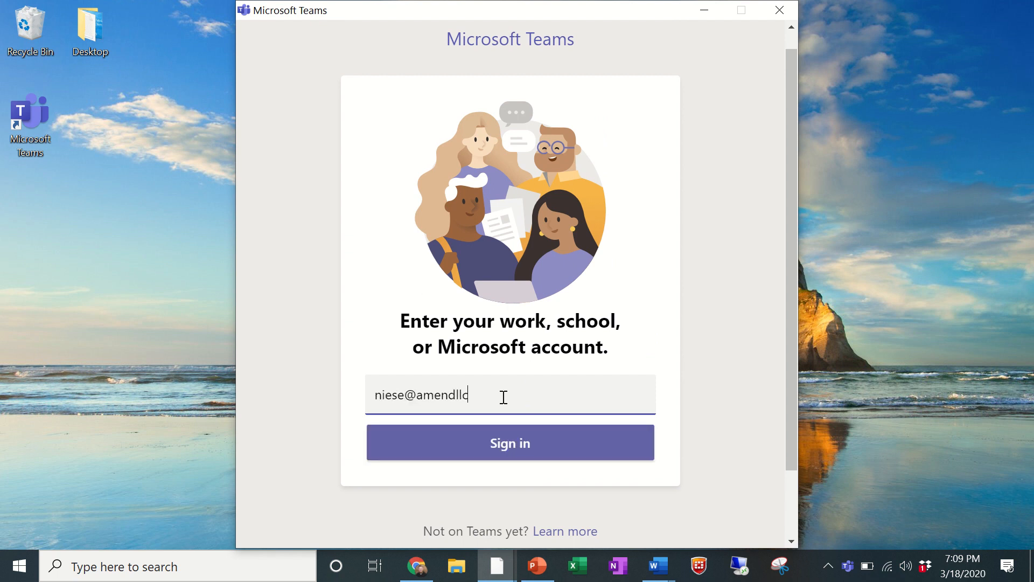
{"action": "key", "text": "Return"}
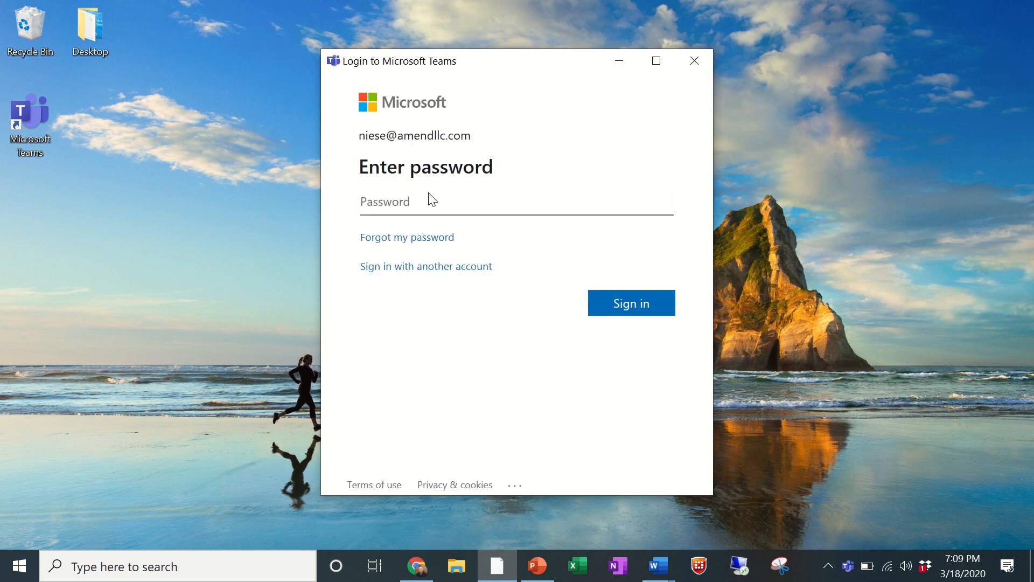
{"action": "type", "text": "••••"}
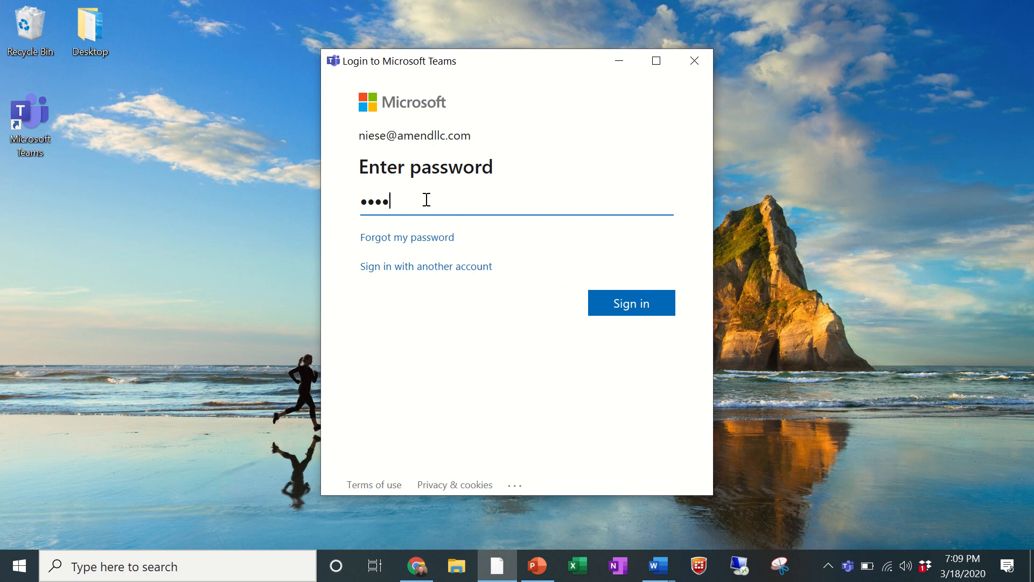
{"action": "type", "text": "••••"}
{"action": "type", "text": "**"}
{"action": "key", "text": "Return"}
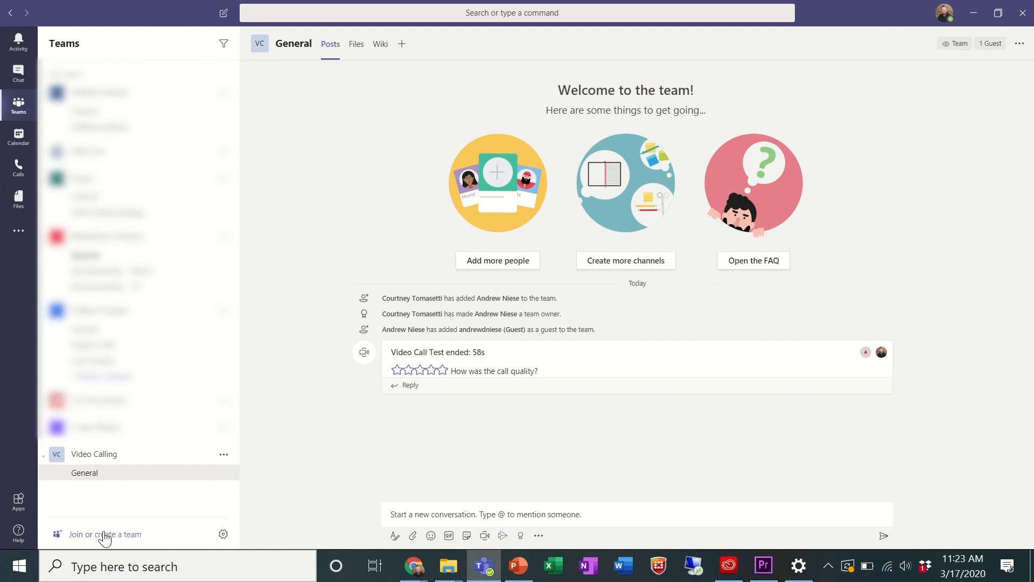
- Build a new private team from scratch named 'Video Calling Test'
{"action": "left_click", "coordinate": [103, 536]}
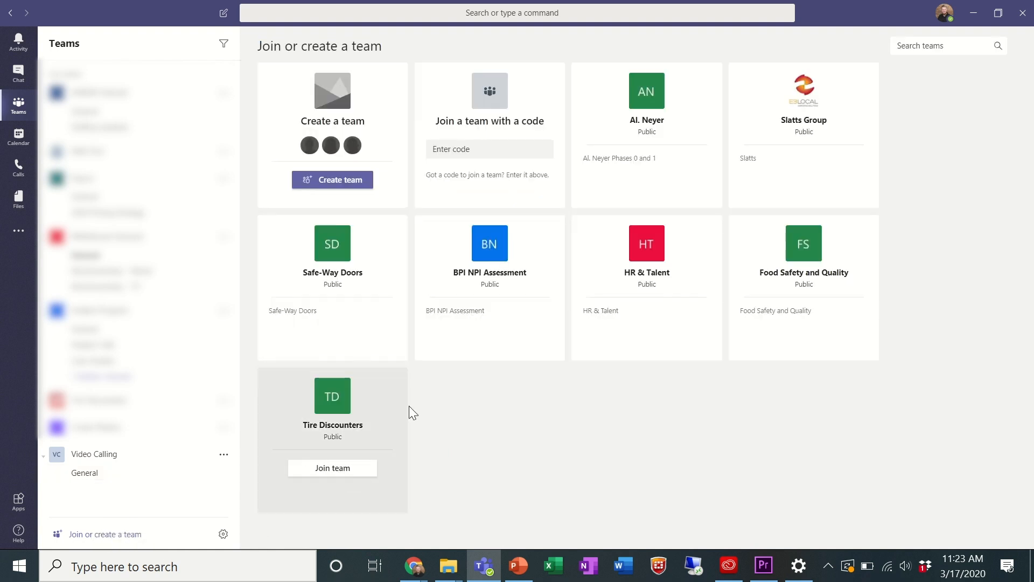
{"action": "left_click", "coordinate": [331, 183]}
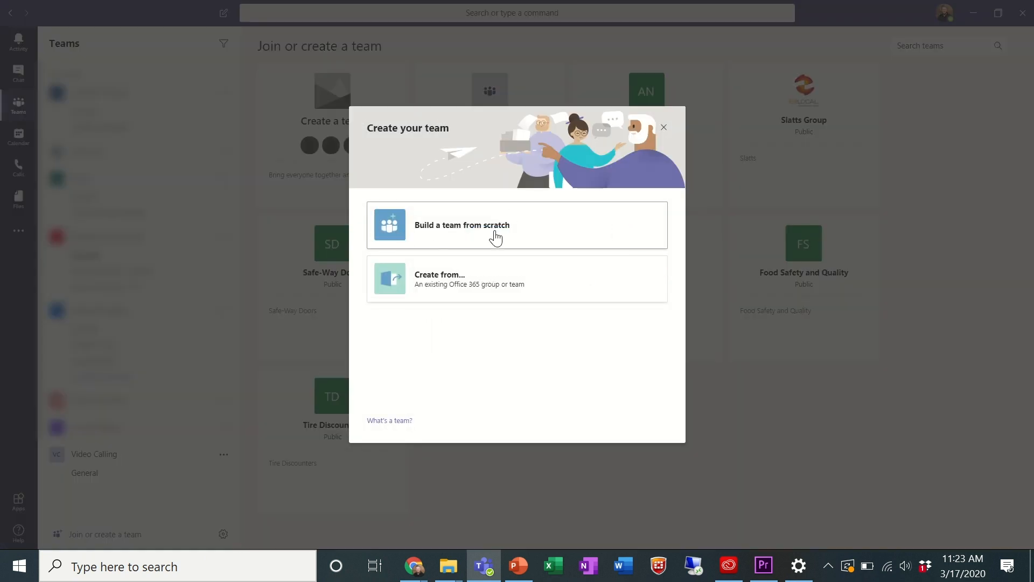
{"action": "left_click", "coordinate": [494, 237]}
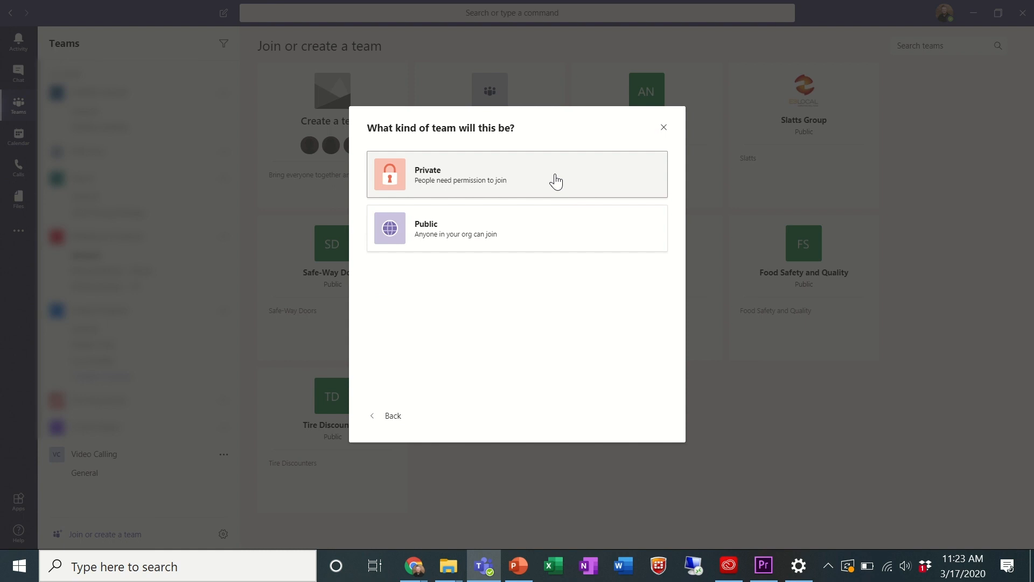
{"action": "left_click", "coordinate": [556, 182]}
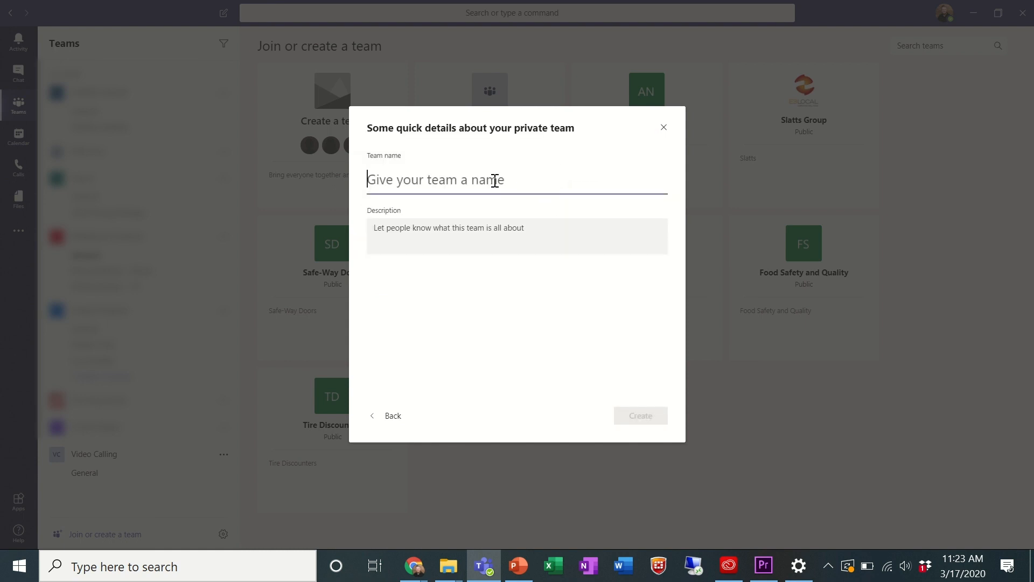
{"action": "type", "text": "Video Calling Test"}
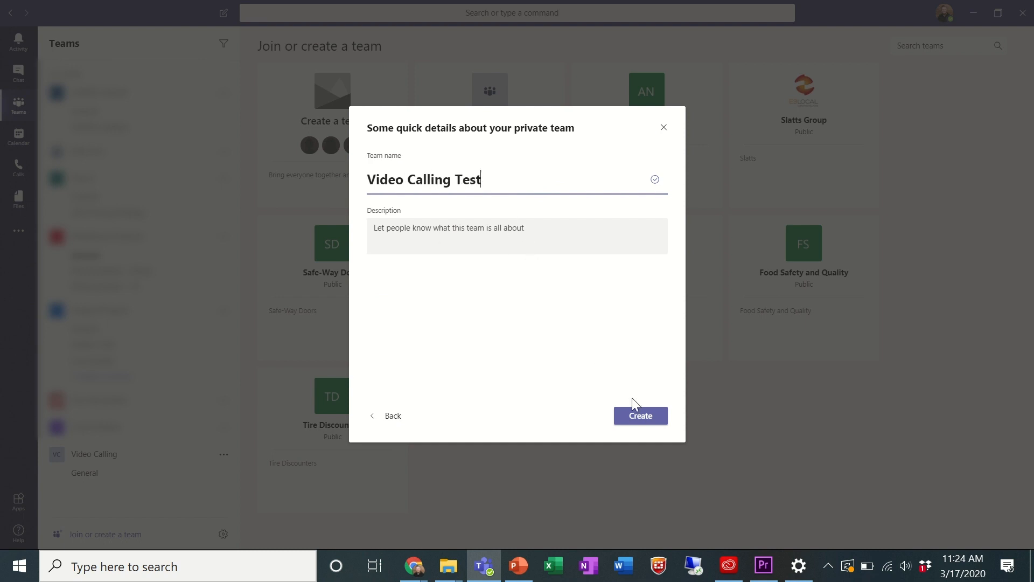
{"action": "left_click", "coordinate": [642, 417]}
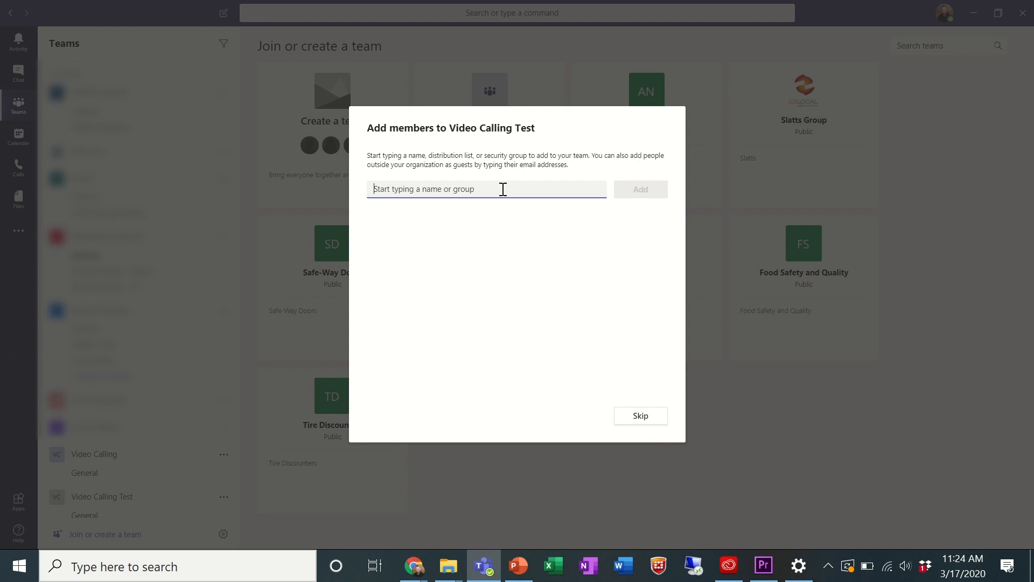
- Look up the guest account by name, add it to Video Calling Test, and close the dialog
{"action": "type", "text": "andre"}
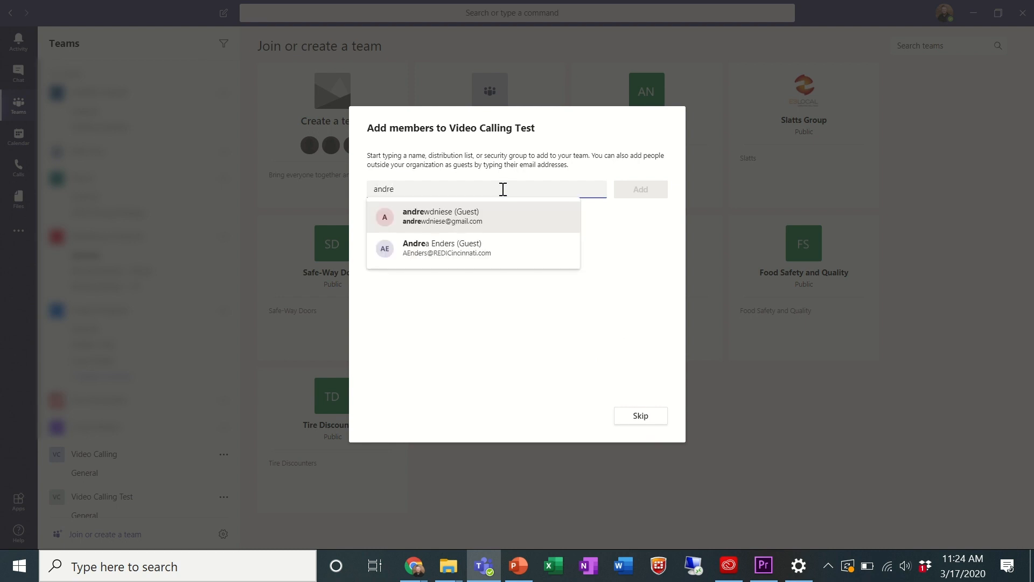
{"action": "left_click", "coordinate": [384, 216]}
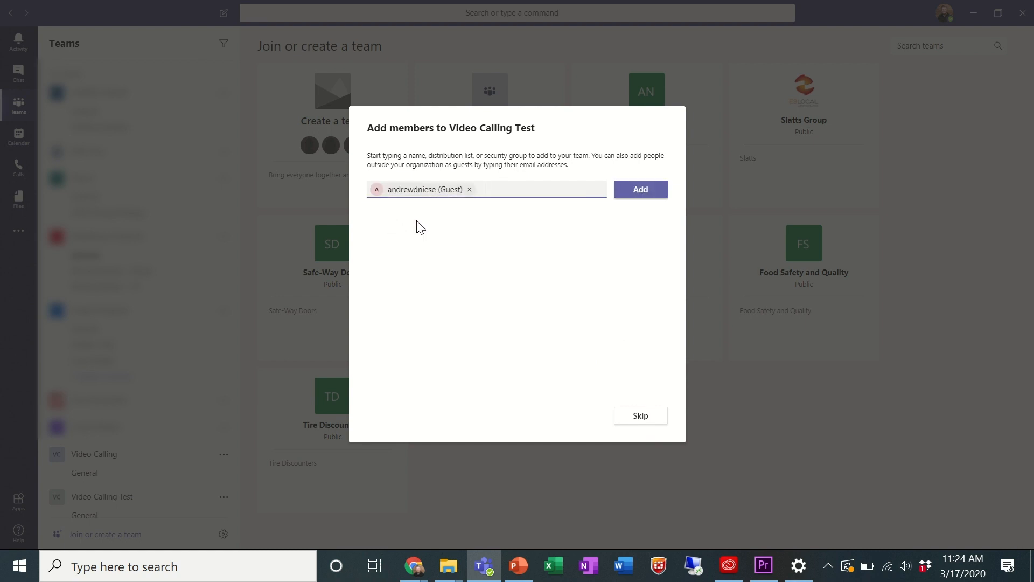
{"action": "left_click", "coordinate": [641, 192]}
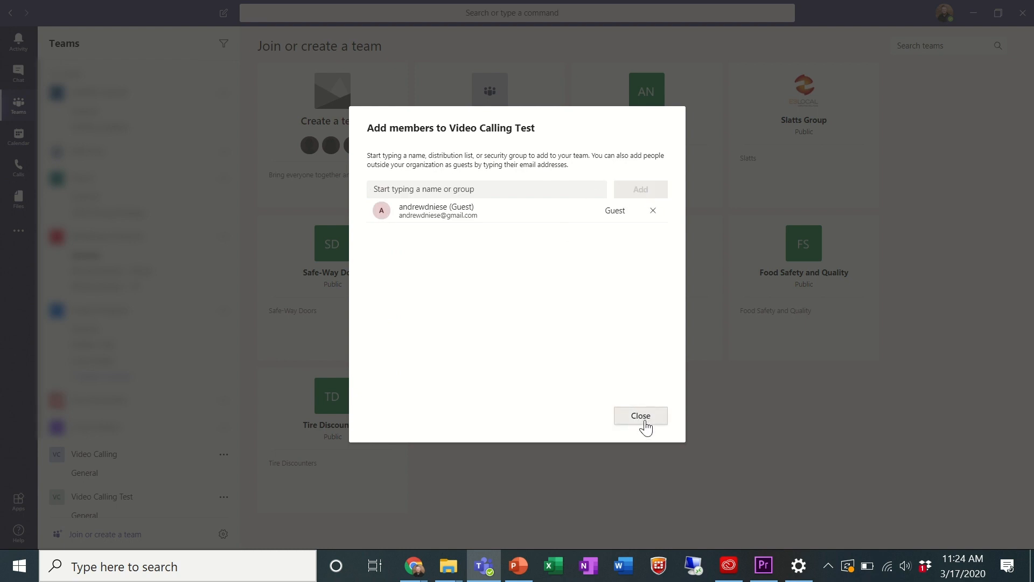
{"action": "left_click", "coordinate": [646, 426]}
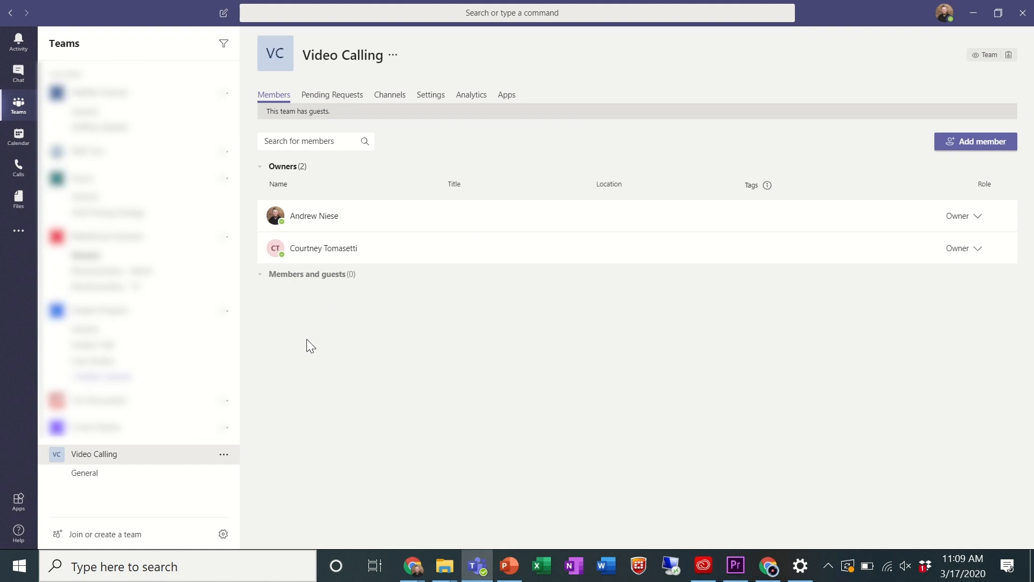
- Add the guest account to the Video Calling team from the team's Add member option
{"action": "right_click", "coordinate": [102, 467]}
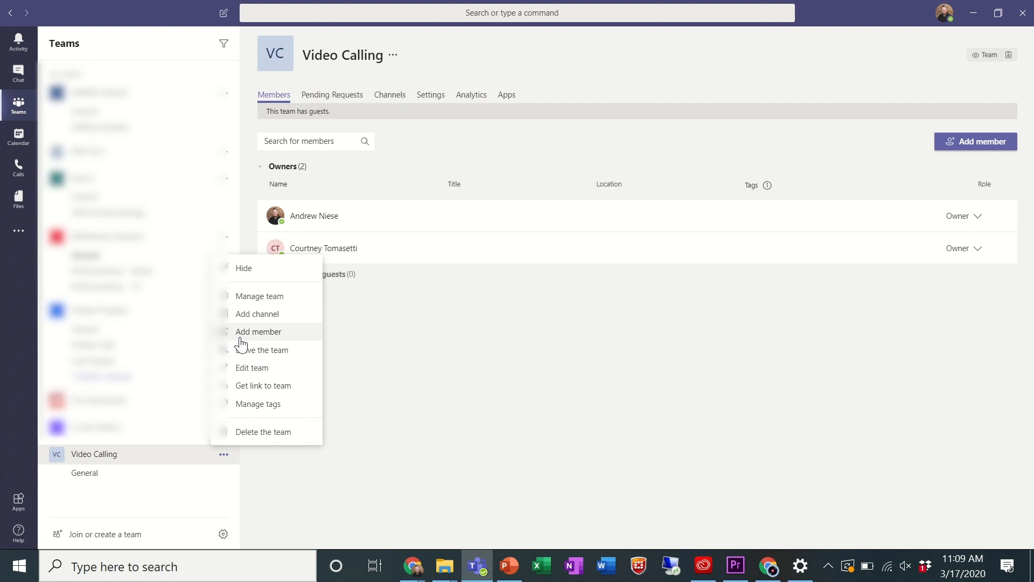
{"action": "left_click", "coordinate": [273, 334]}
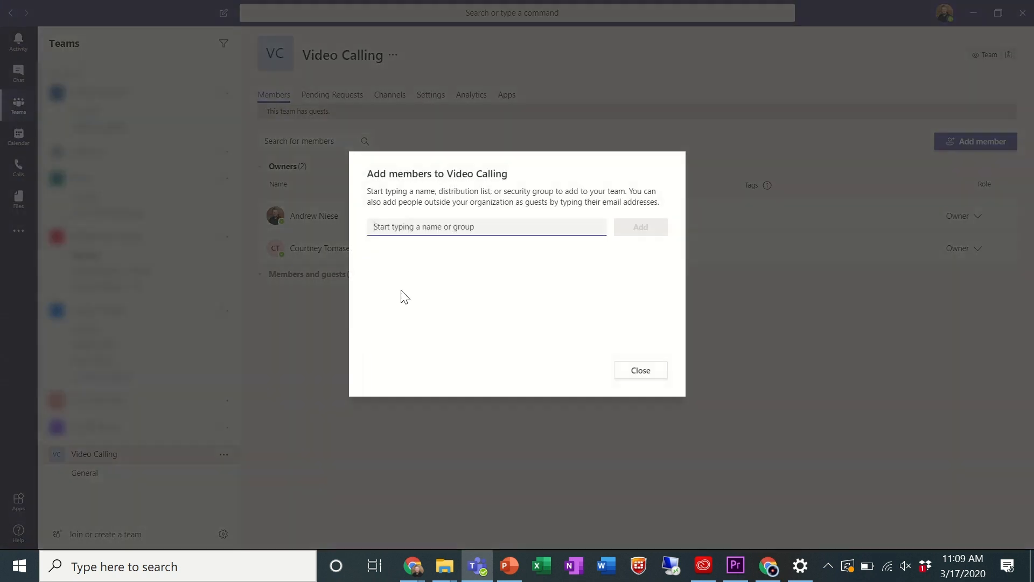
{"action": "type", "text": "andr"}
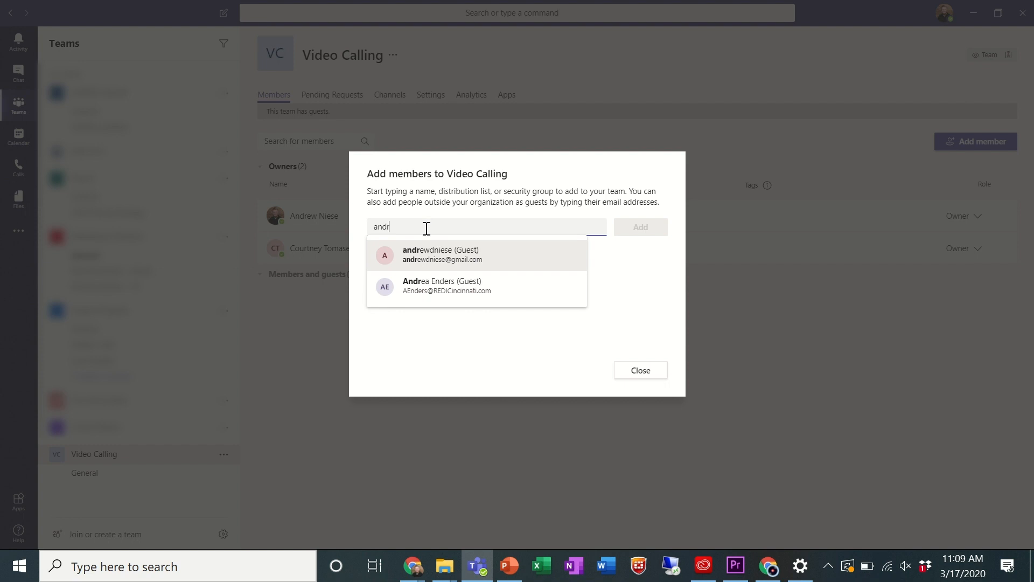
{"action": "left_click", "coordinate": [443, 255]}
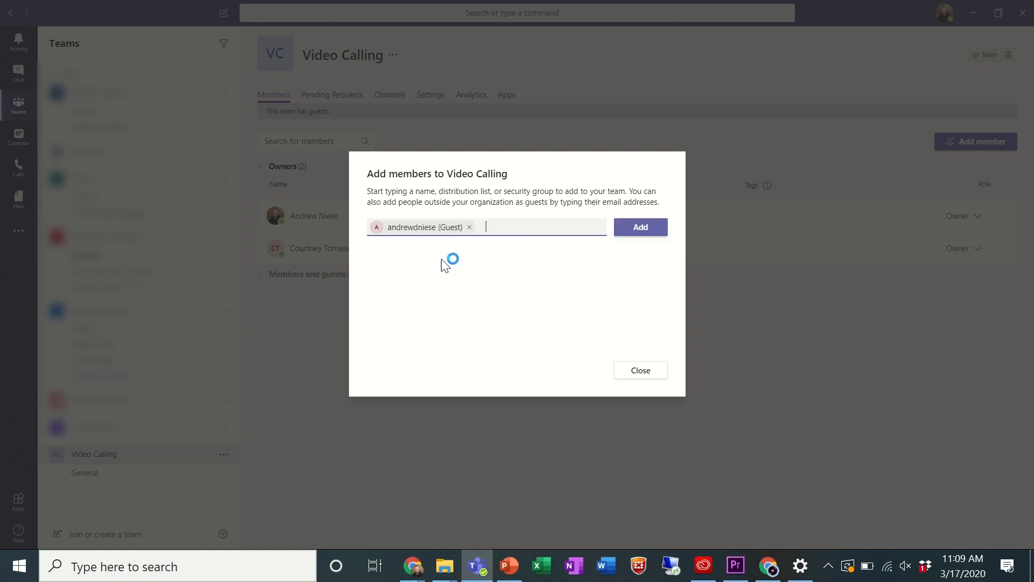
{"action": "left_click", "coordinate": [636, 230]}
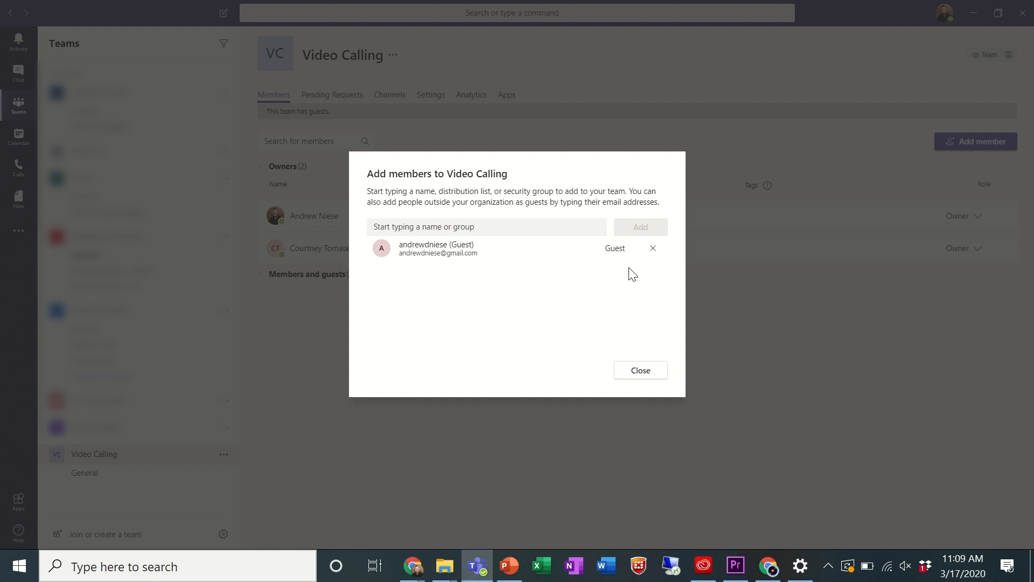
- Close the add-members dialog, accept the amendllc.com invitation, and finish the welcome tour
{"action": "left_click", "coordinate": [648, 372]}
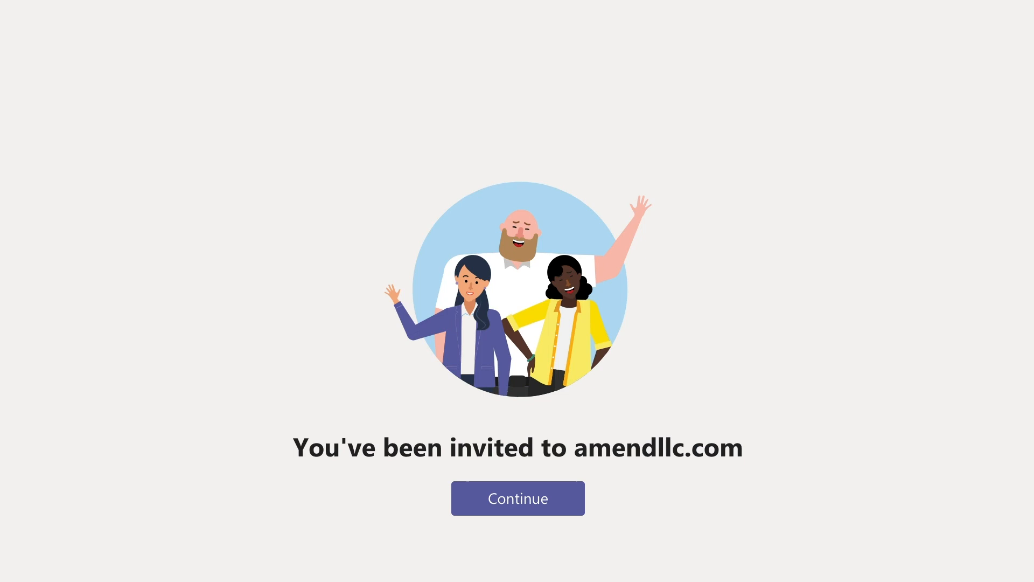
{"action": "left_click", "coordinate": [523, 507]}
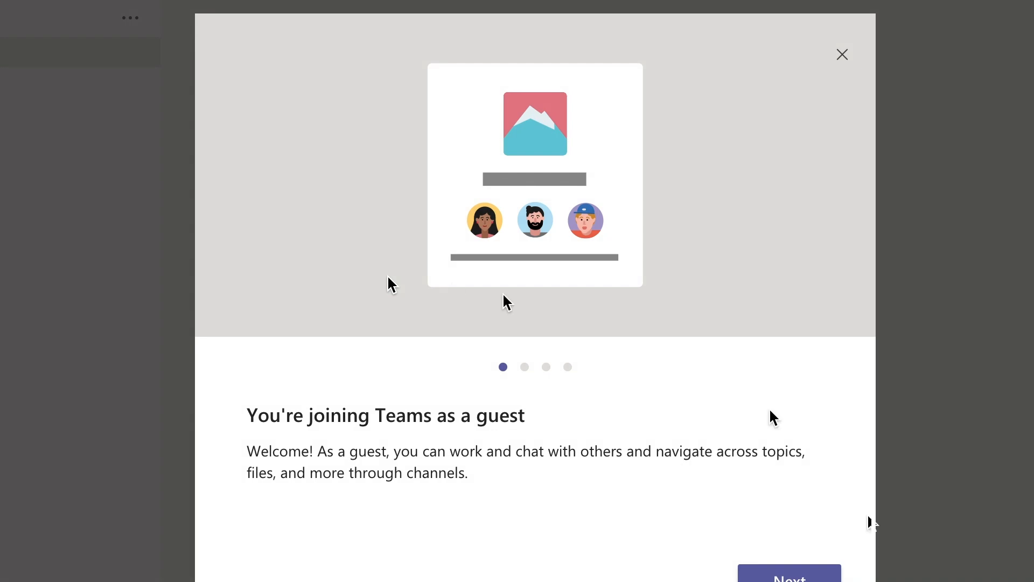
{"action": "left_click", "coordinate": [814, 579]}
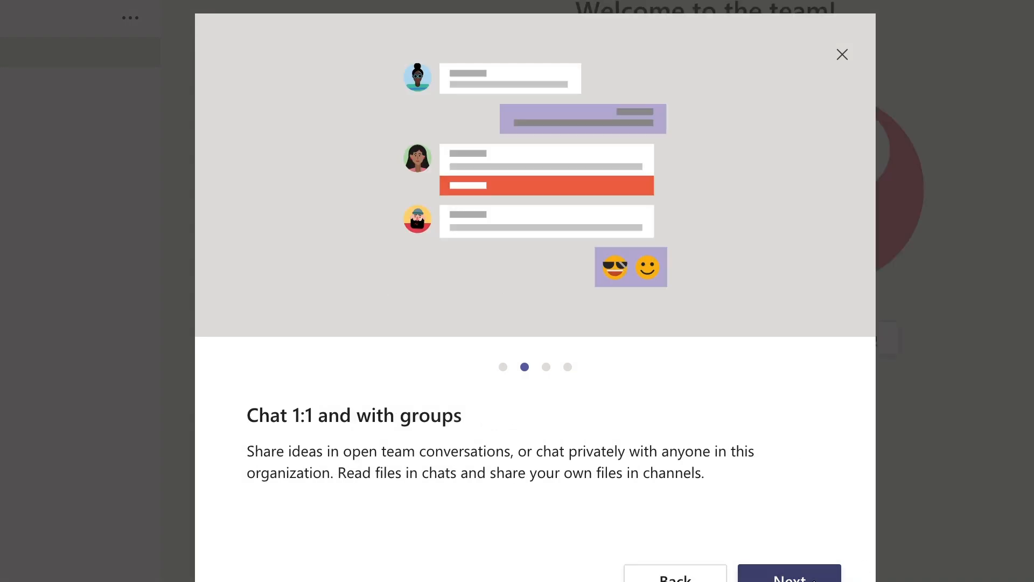
{"action": "left_click", "coordinate": [814, 580]}
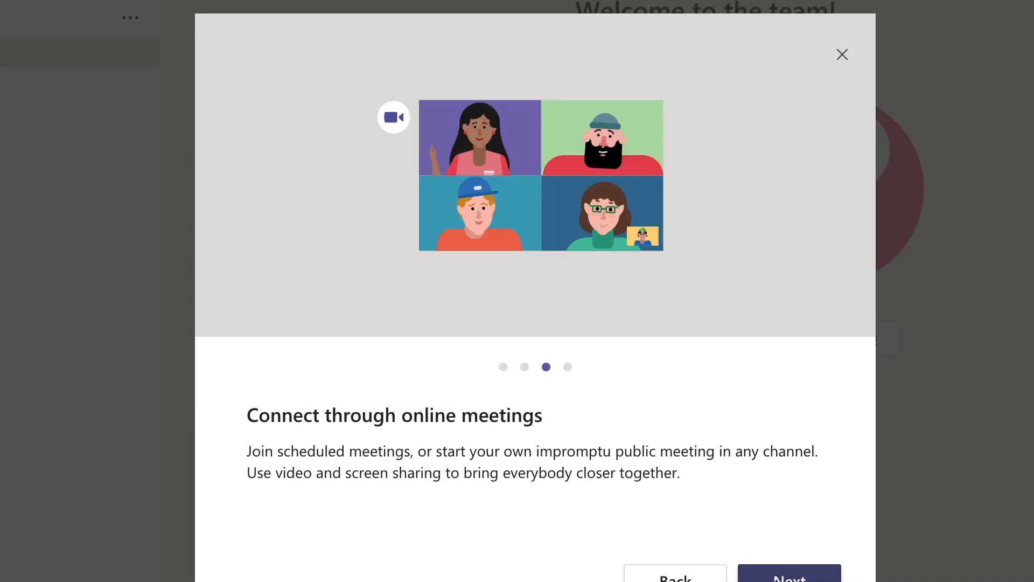
{"action": "left_click", "coordinate": [814, 580]}
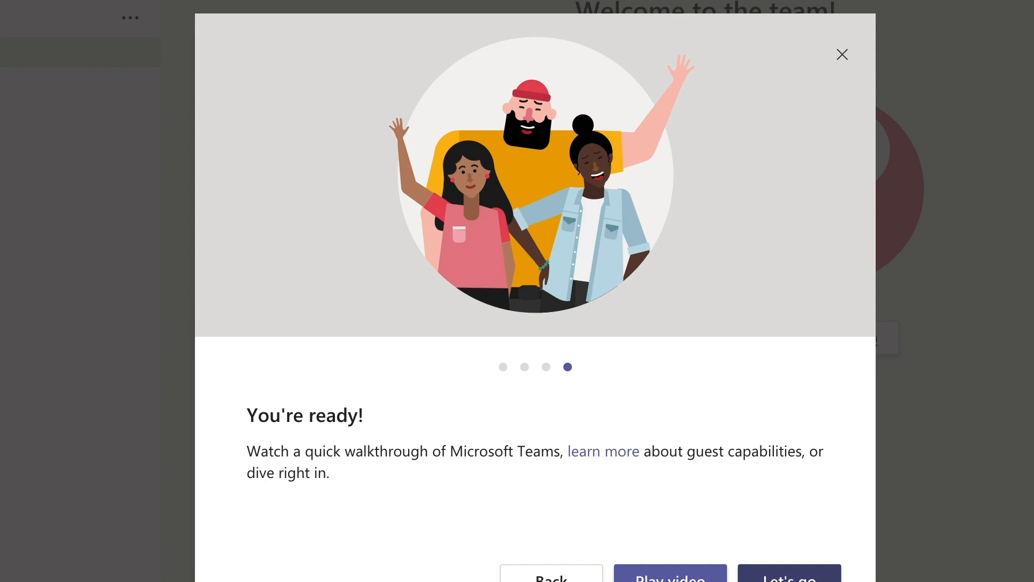
{"action": "left_click", "coordinate": [798, 576]}
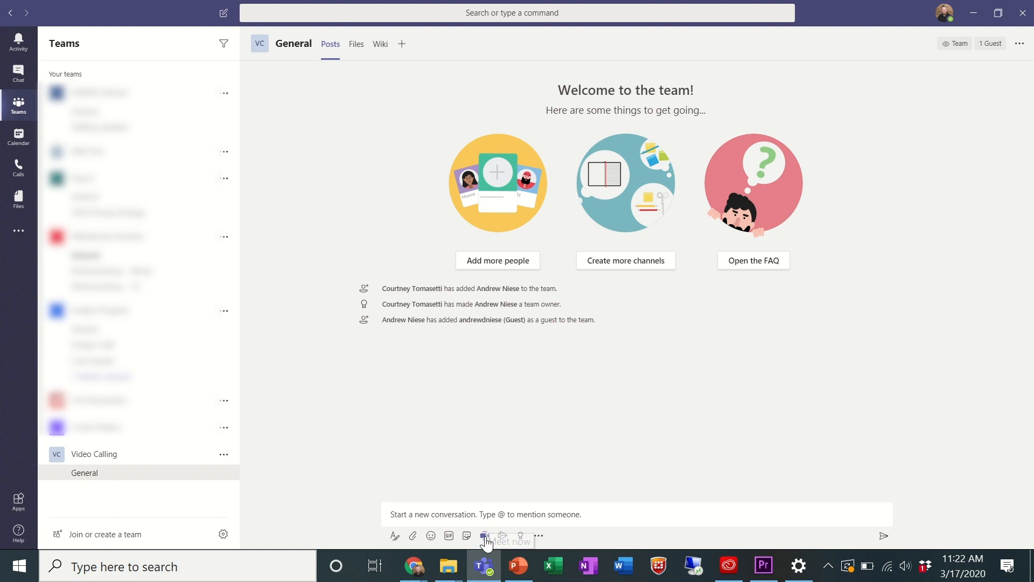
- Start an instant channel meeting titled 'Video Call Test' in General
{"action": "left_click", "coordinate": [485, 536]}
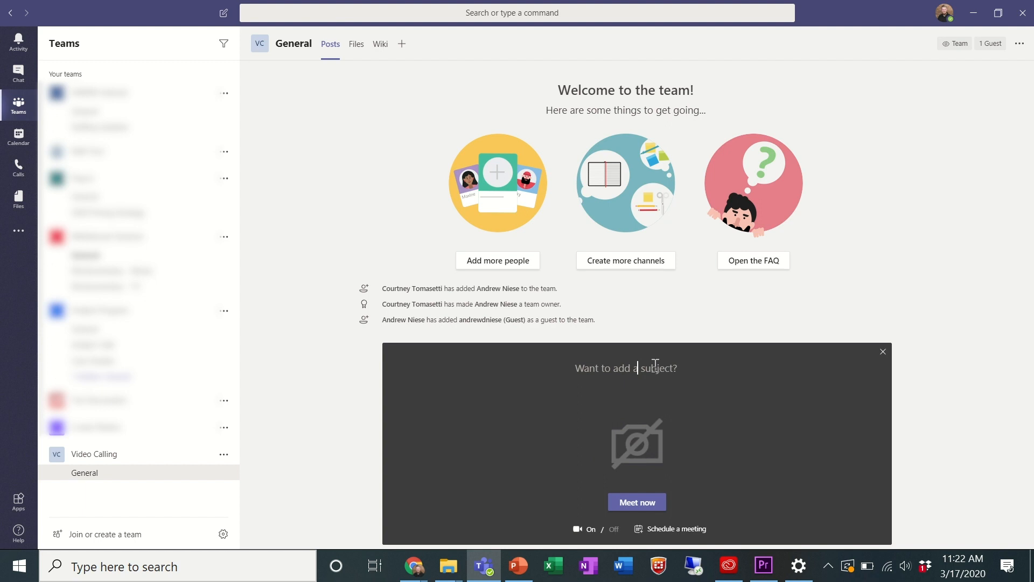
{"action": "type", "text": "Video Call Test"}
{"action": "left_click", "coordinate": [639, 503]}
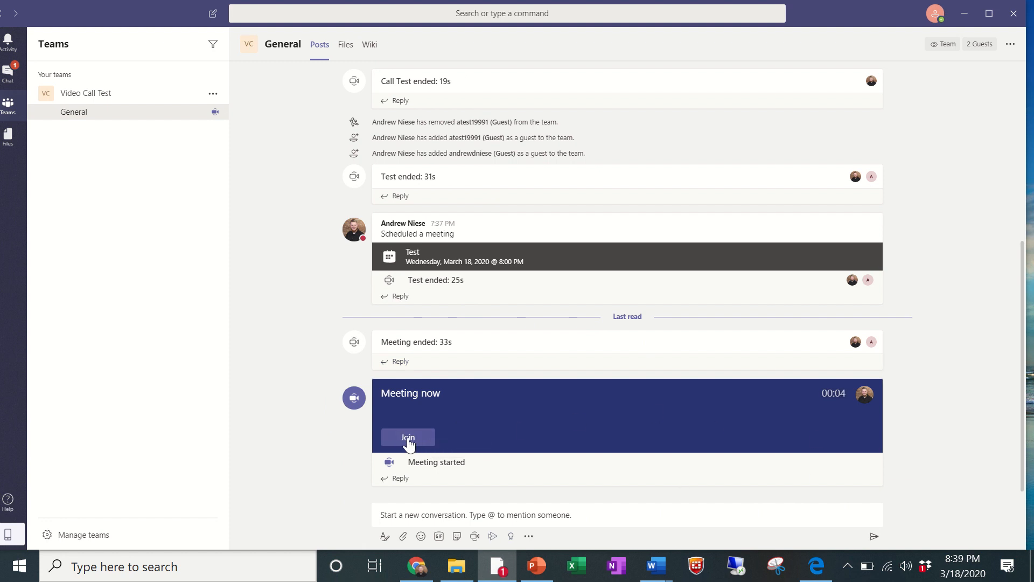
- Join the running channel meeting with the microphone off, then hang up
{"action": "left_click", "coordinate": [408, 440]}
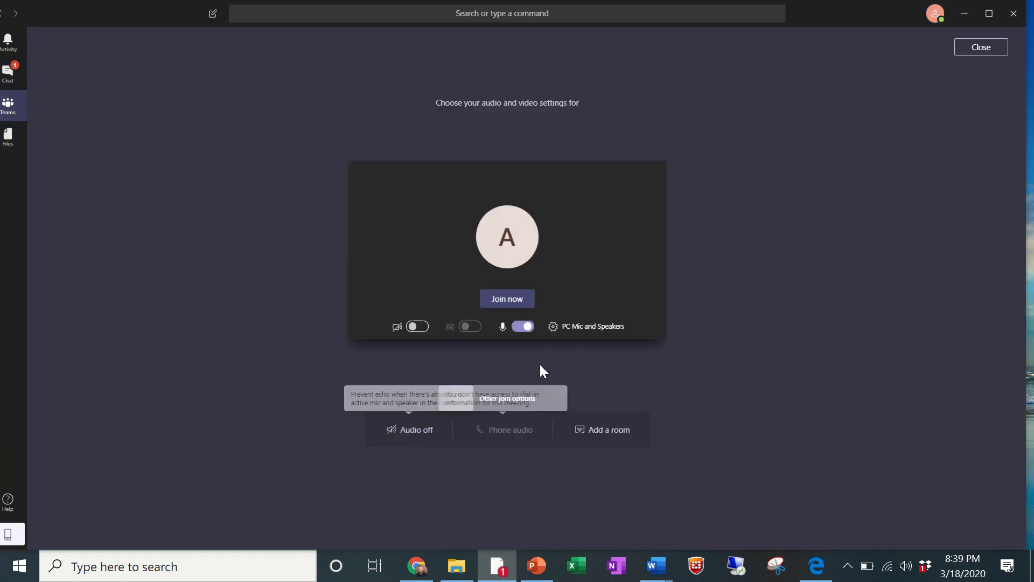
{"action": "left_click", "coordinate": [522, 329]}
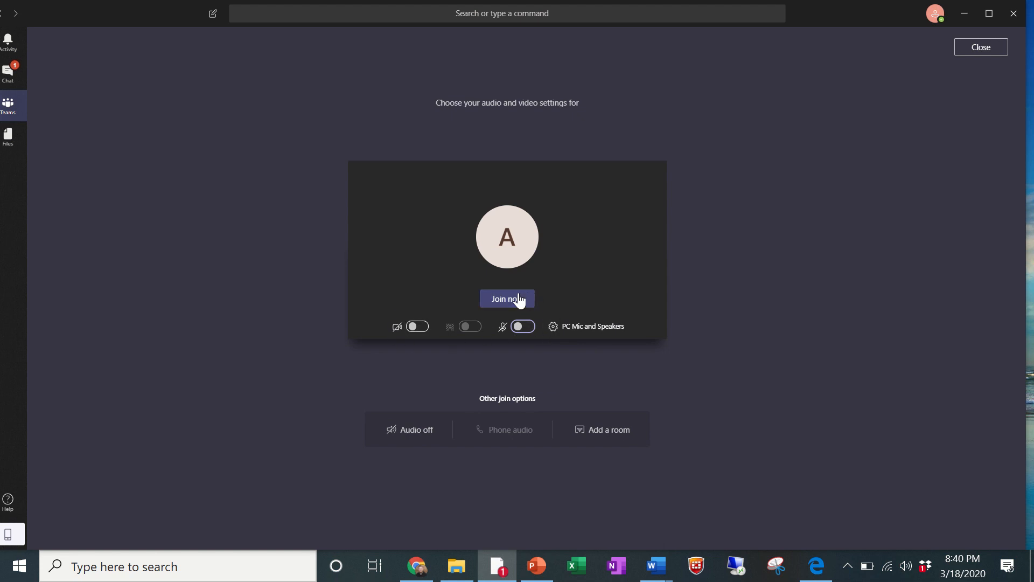
{"action": "left_click", "coordinate": [501, 299]}
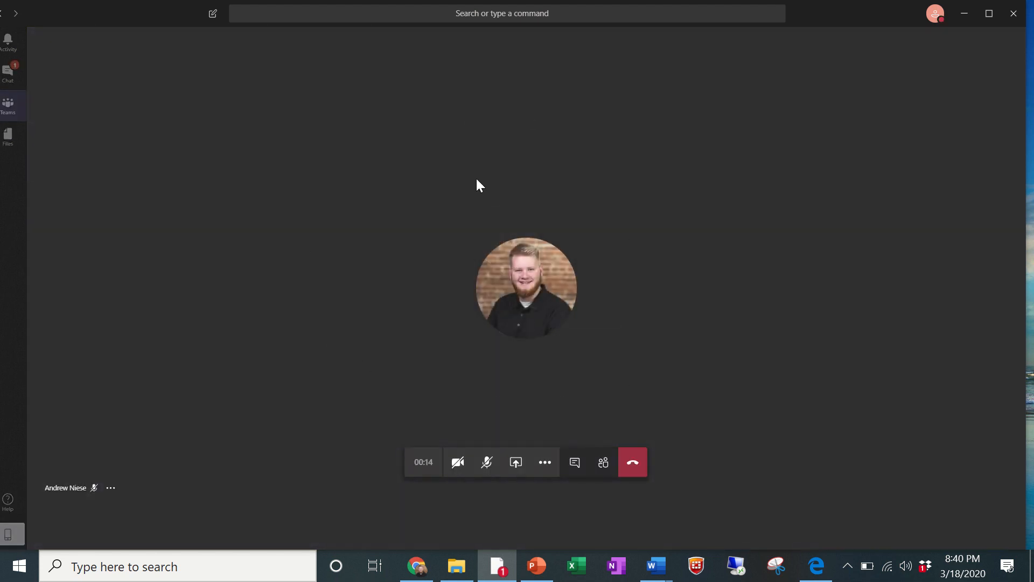
{"action": "left_click", "coordinate": [628, 464]}
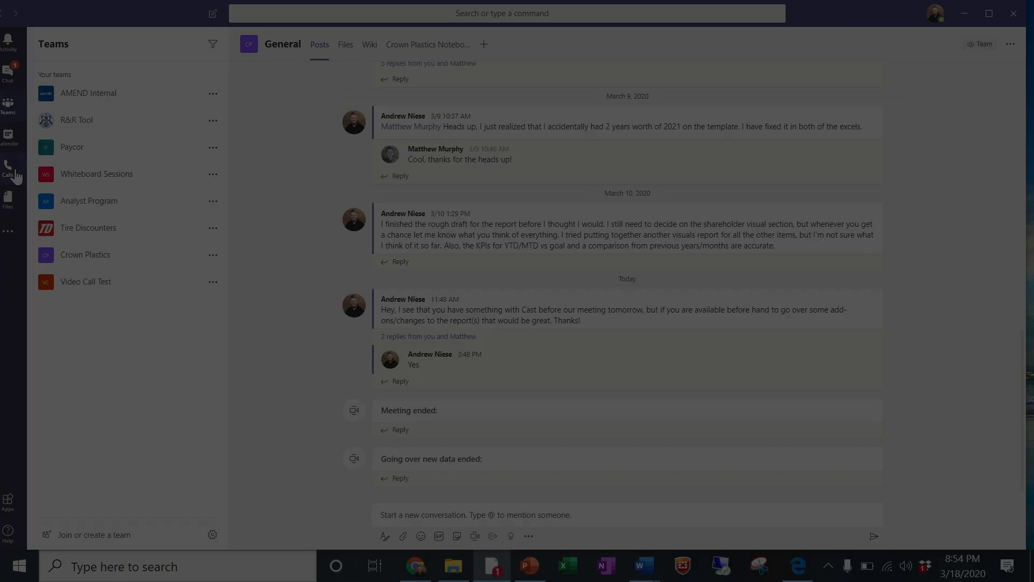
- Open Calls to view the Speed dial contacts
{"action": "left_click", "coordinate": [7, 168]}
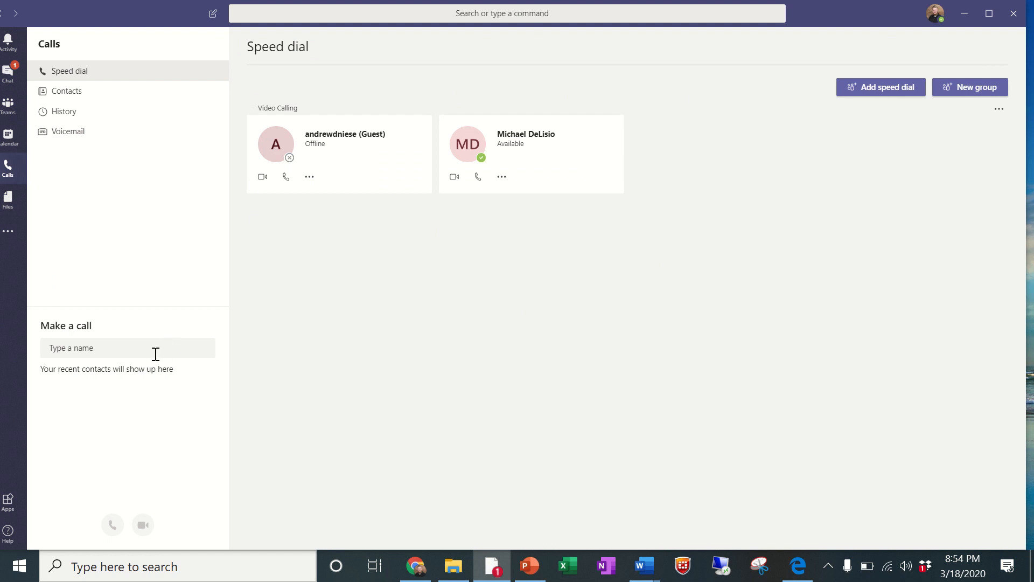
- Place an audio call to the guest member and mute the microphone
{"action": "left_click", "coordinate": [67, 343]}
{"action": "type", "text": "andr"}
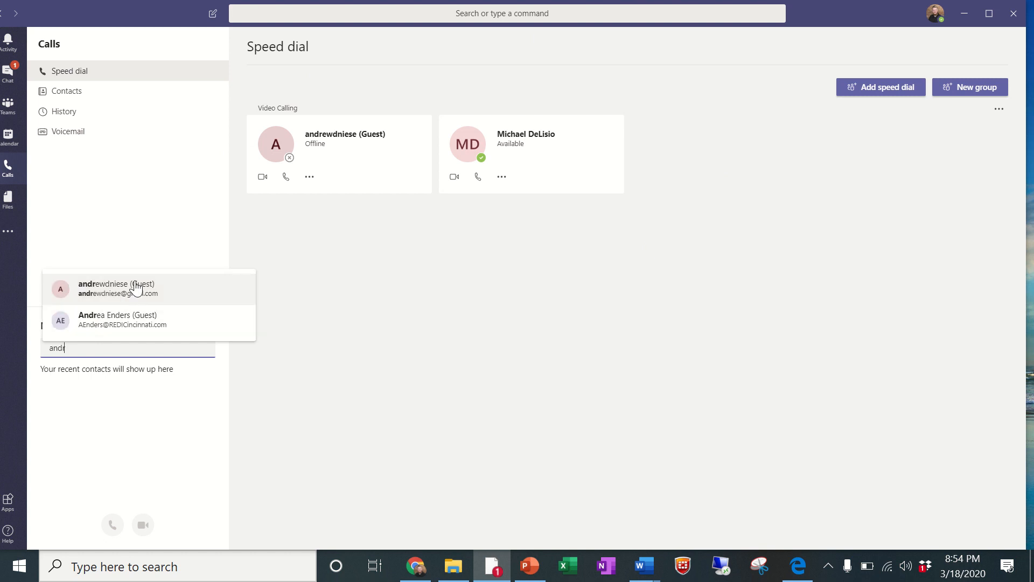
{"action": "left_click", "coordinate": [135, 286]}
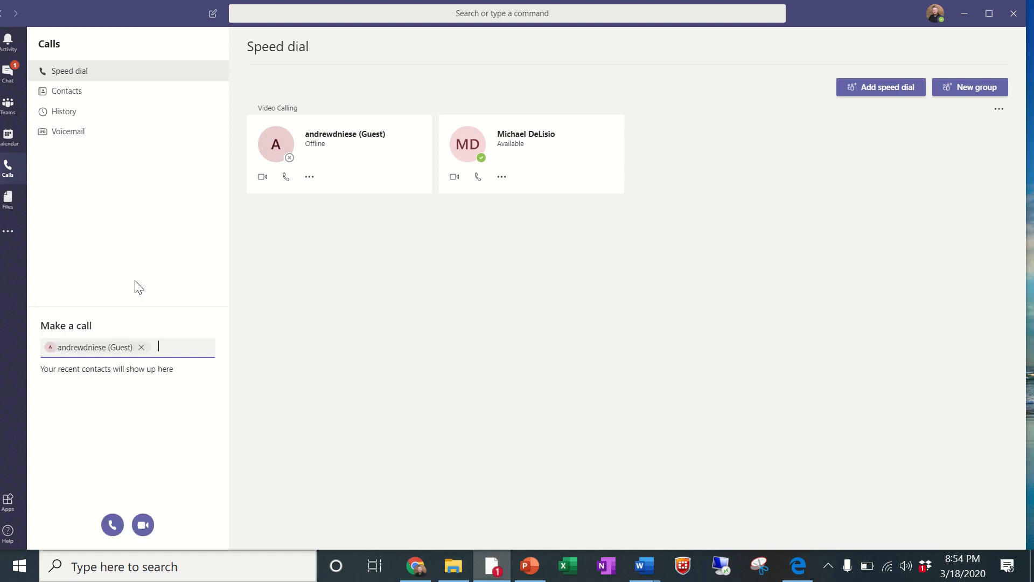
{"action": "left_click", "coordinate": [113, 527]}
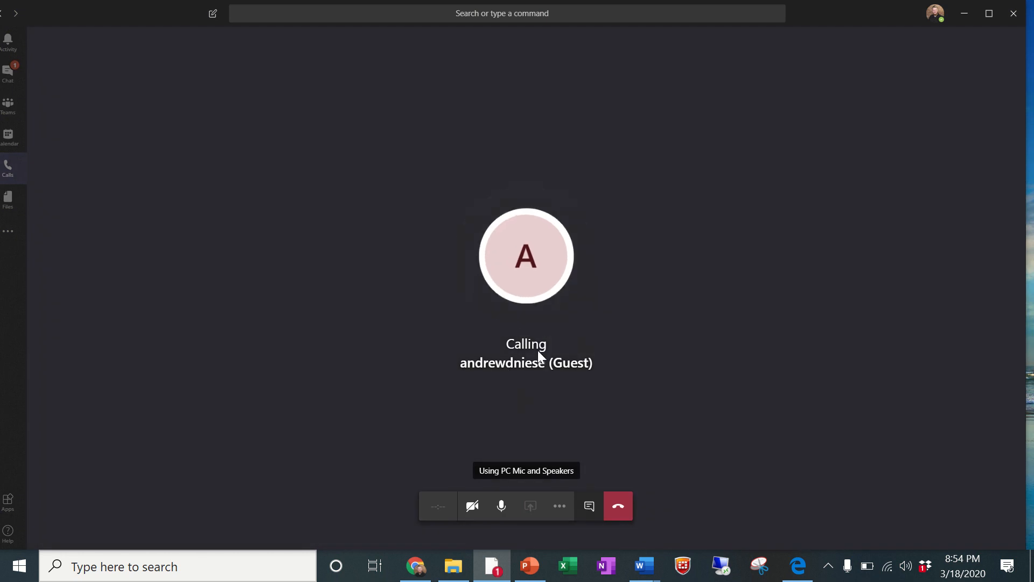
{"action": "left_click", "coordinate": [502, 506]}
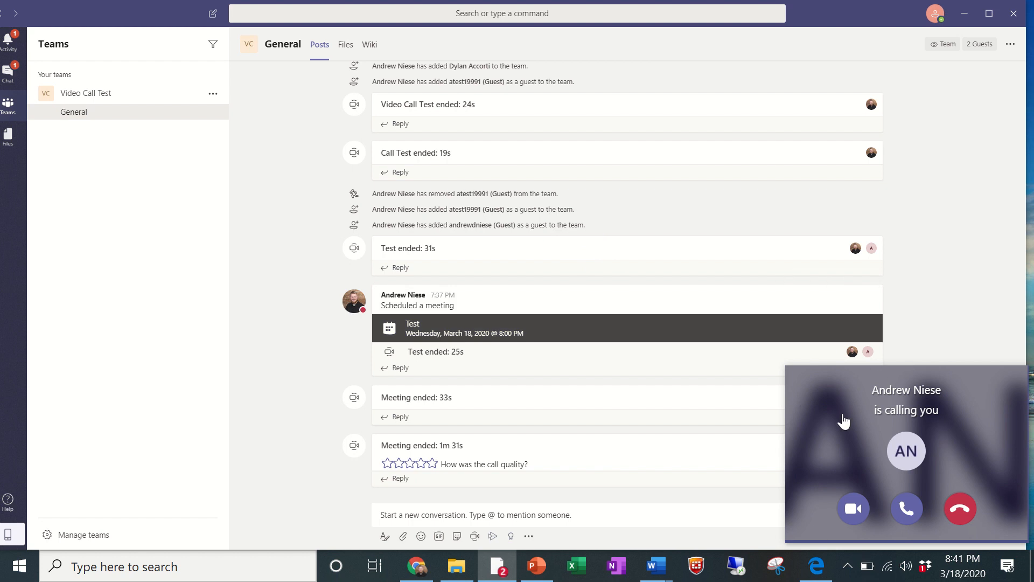
- Answer the call muted, invite a colleague from the People panel, then hang up
{"action": "left_click", "coordinate": [854, 509]}
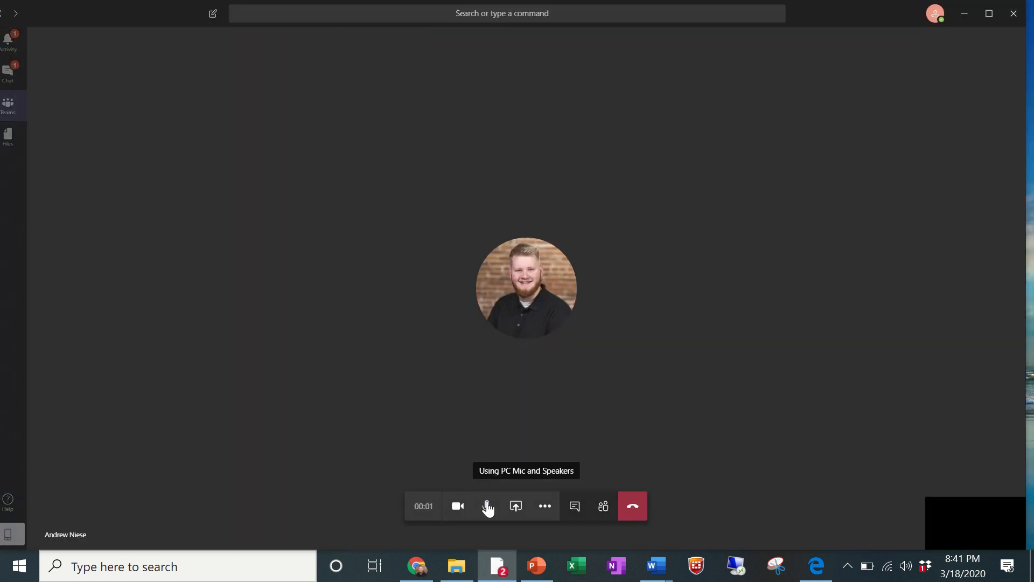
{"action": "left_click", "coordinate": [487, 506]}
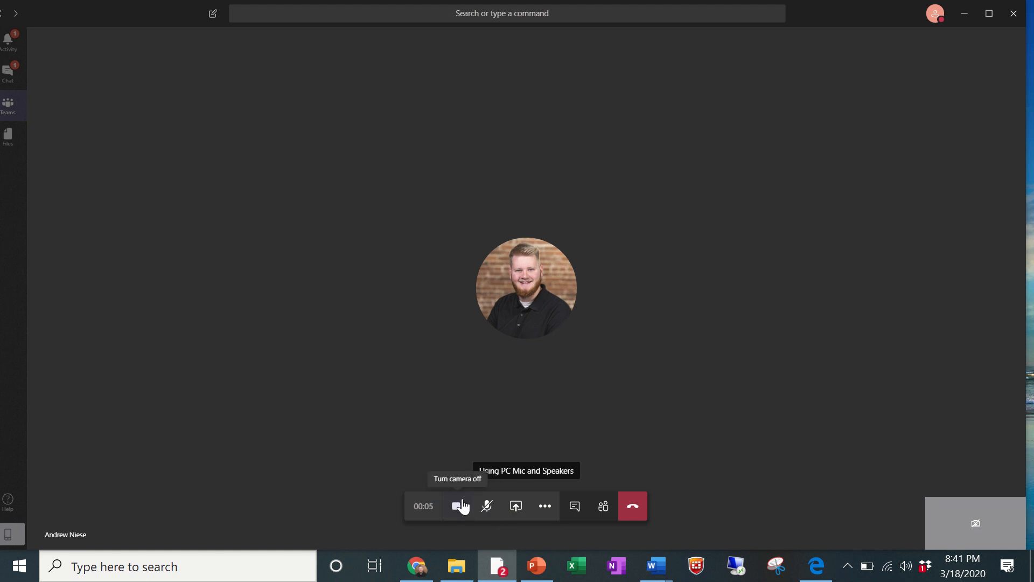
{"action": "left_click", "coordinate": [602, 507]}
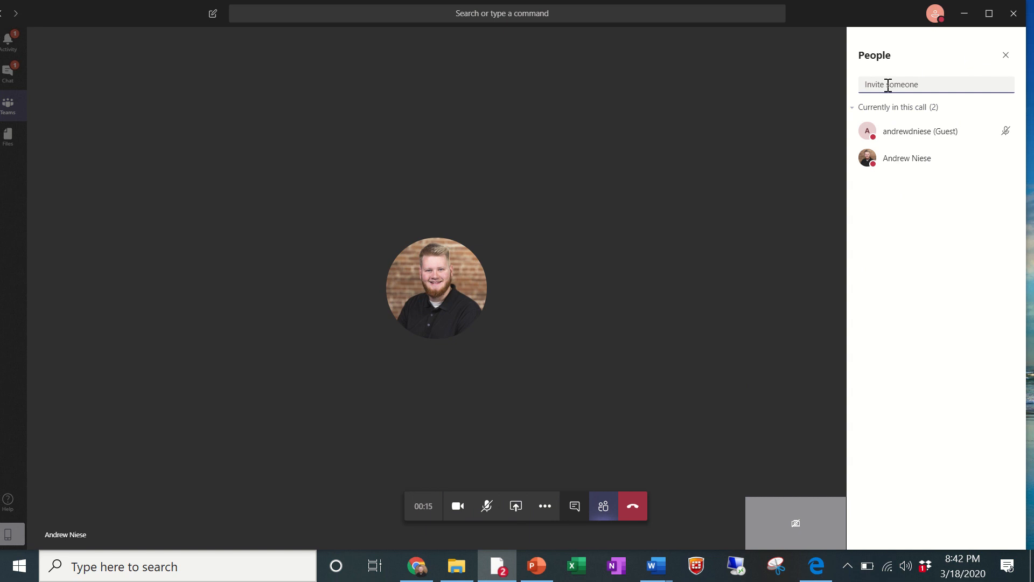
{"action": "type", "text": "dyl"}
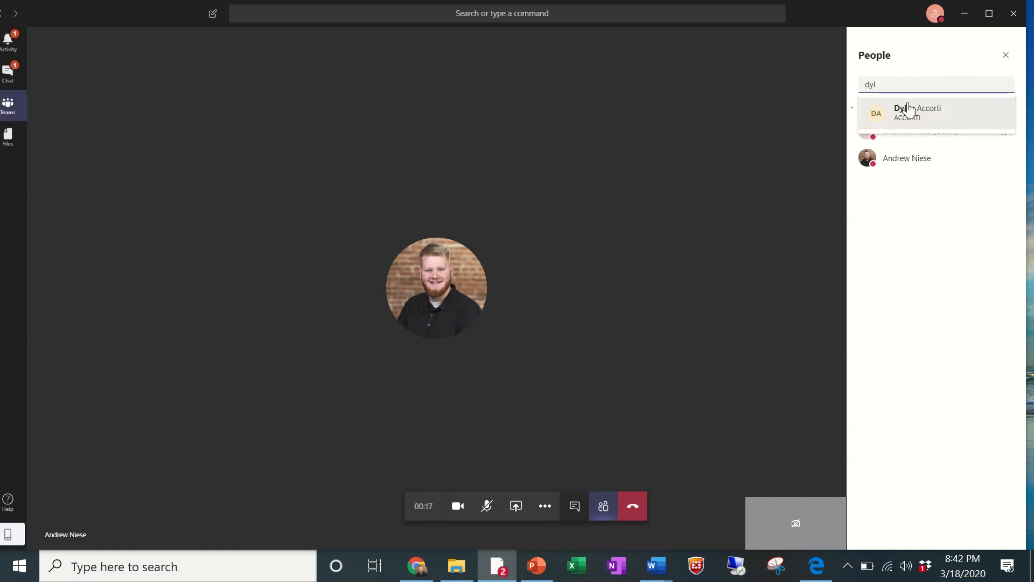
{"action": "left_click", "coordinate": [924, 119]}
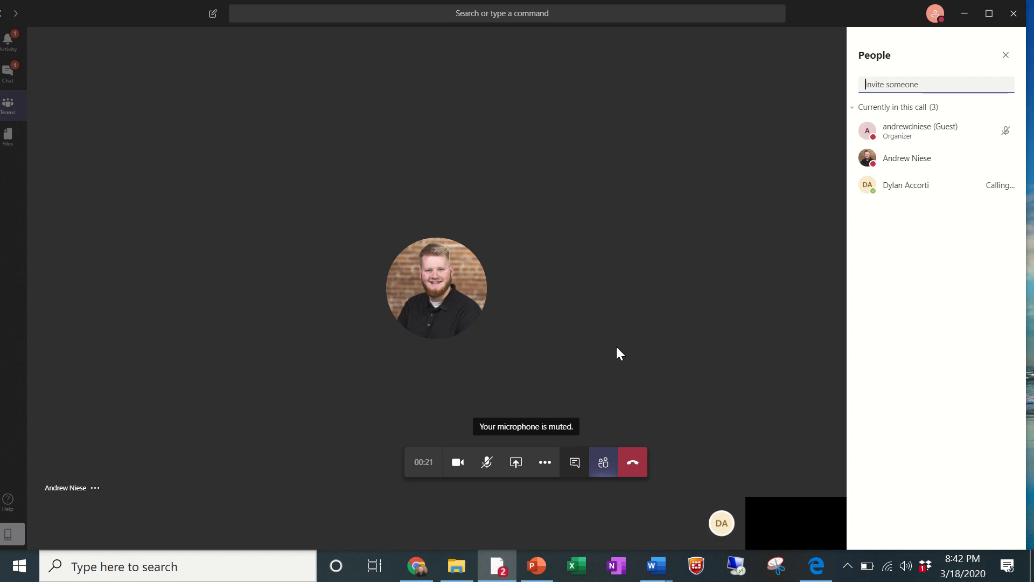
{"action": "left_click", "coordinate": [632, 463]}
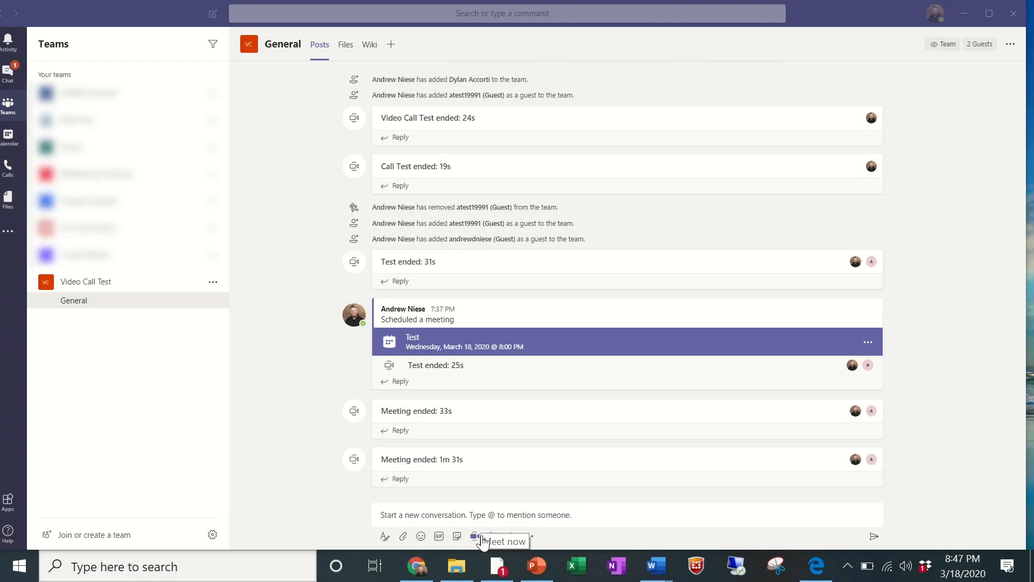
- Schedule the 'Test' meeting for March 18, 2020 at 9:00 PM and check it in Calendar
{"action": "left_click", "coordinate": [476, 537]}
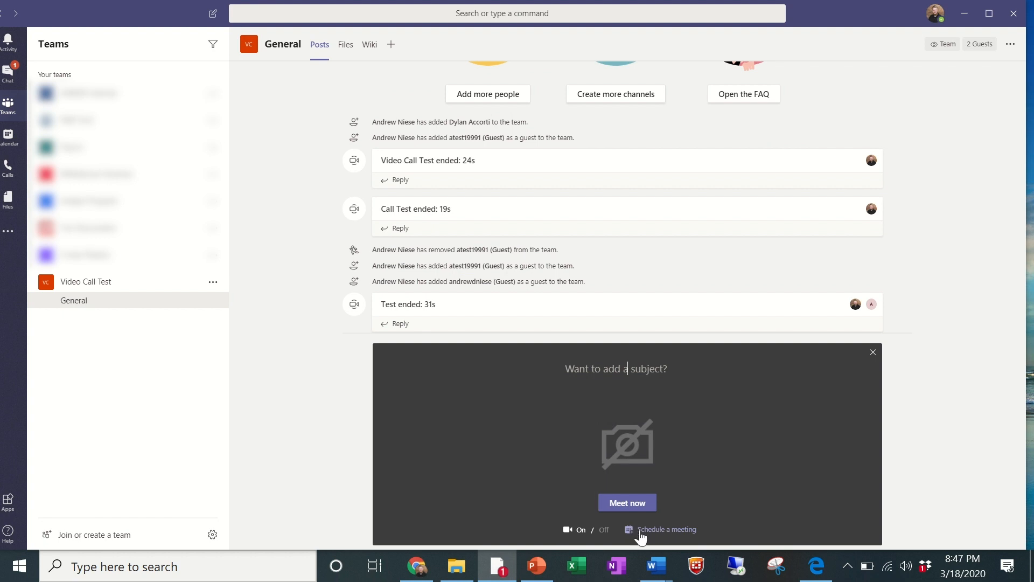
{"action": "left_click", "coordinate": [678, 537]}
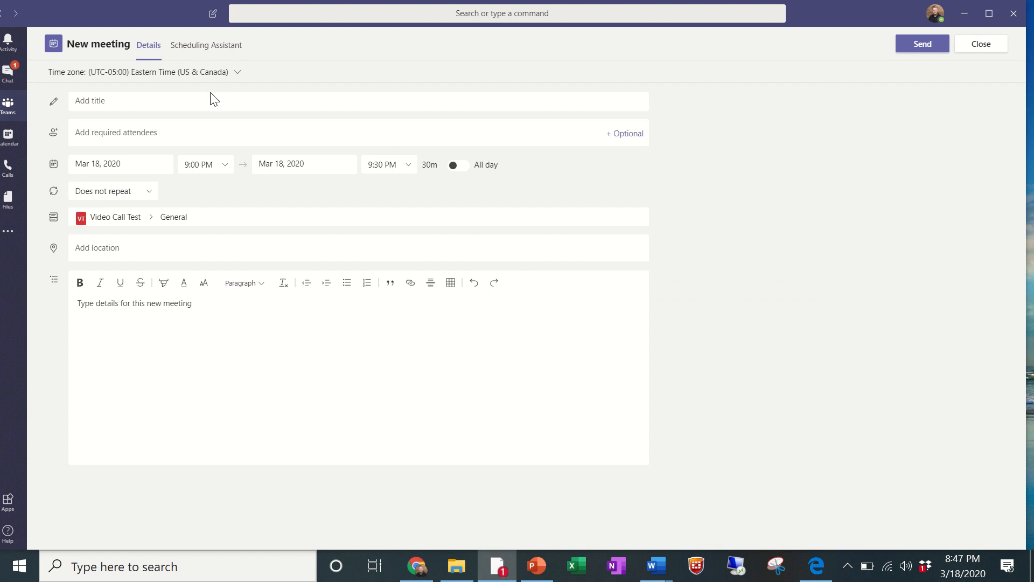
{"action": "left_click", "coordinate": [213, 101]}
{"action": "type", "text": "Test"}
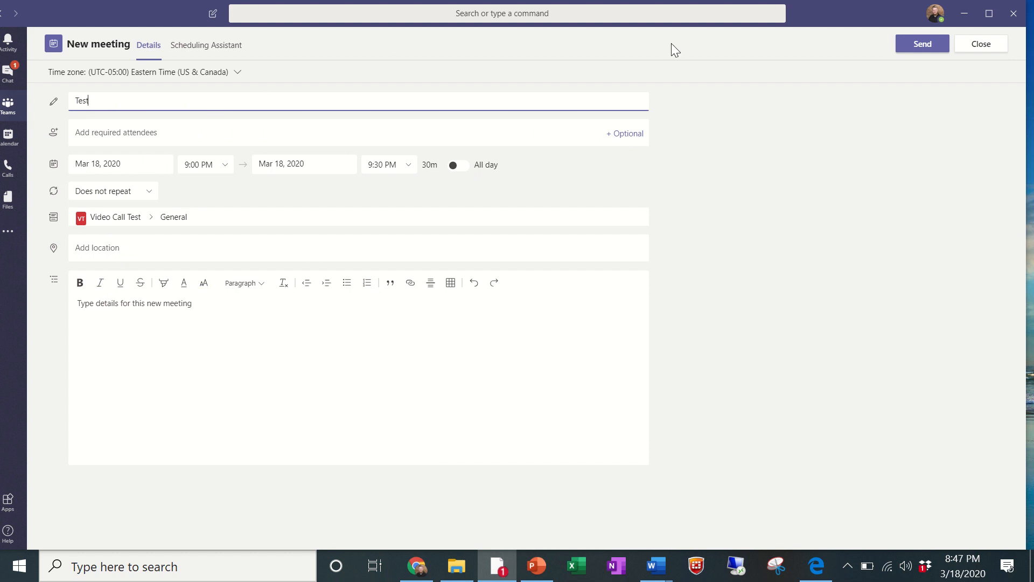
{"action": "left_click", "coordinate": [922, 46]}
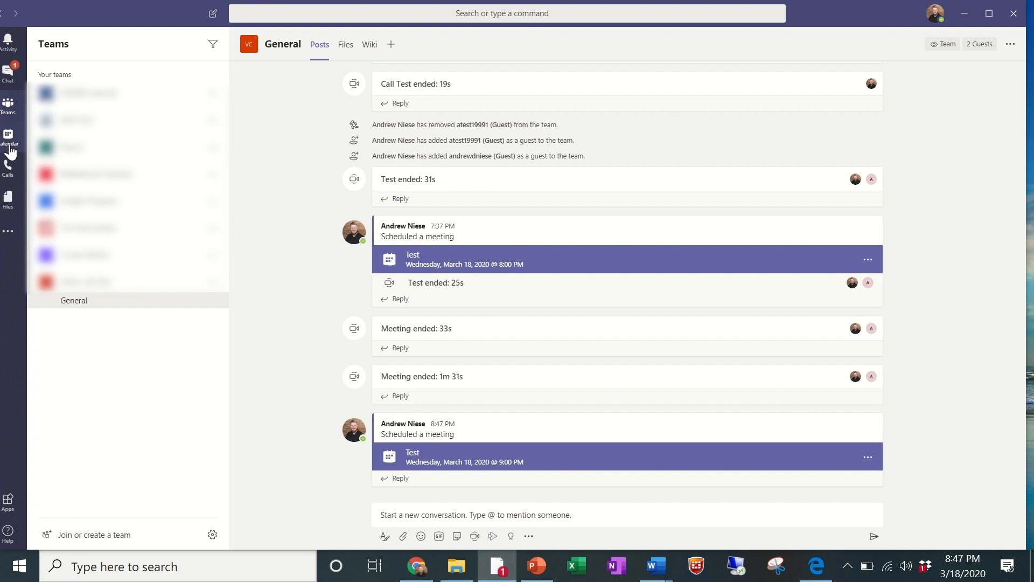
{"action": "left_click", "coordinate": [13, 150]}
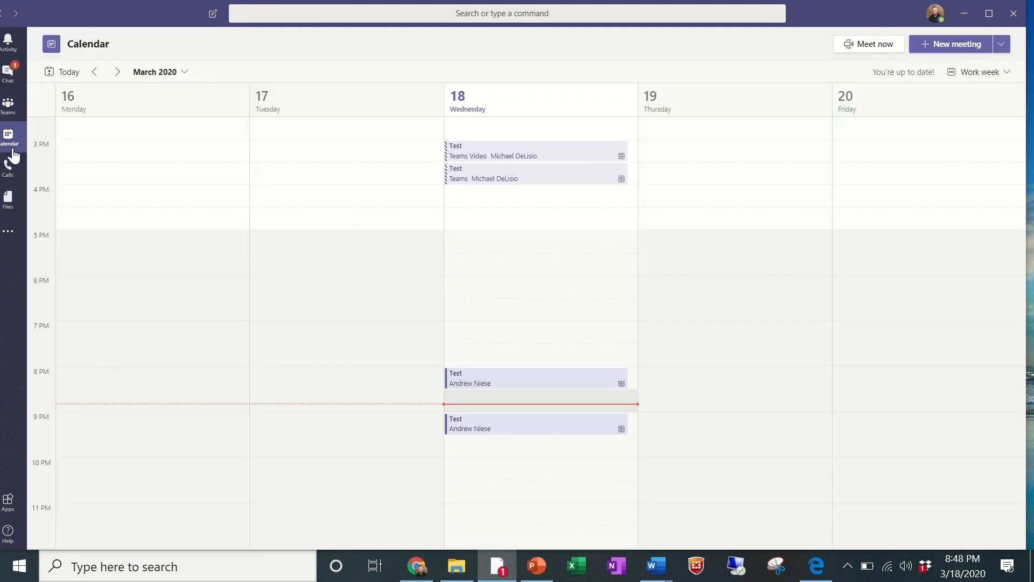